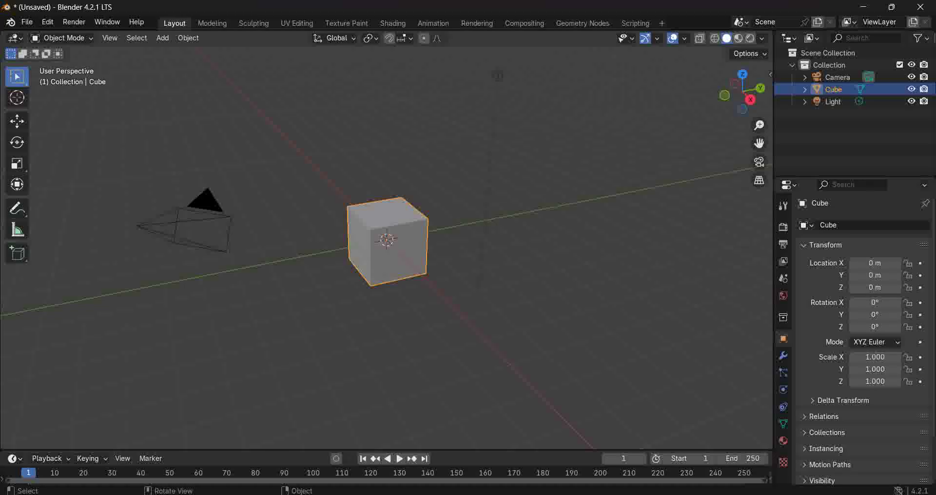
# - Delete all vertices of the default cube in Edit Mode
pyautogui.press('Tab')
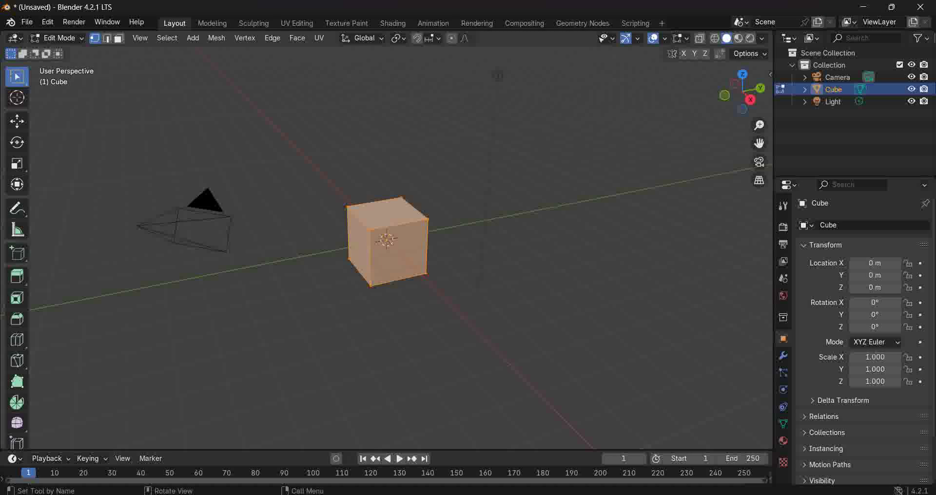
pyautogui.press('x')
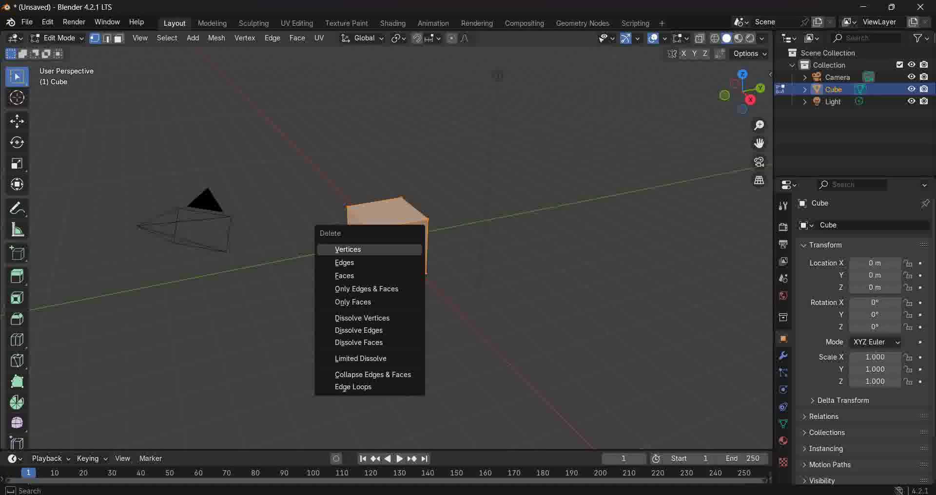
pyautogui.press('Return')
# - Add a cylinder to the emptied mesh at the world origin
pyautogui.hotkey('shift', 'a')
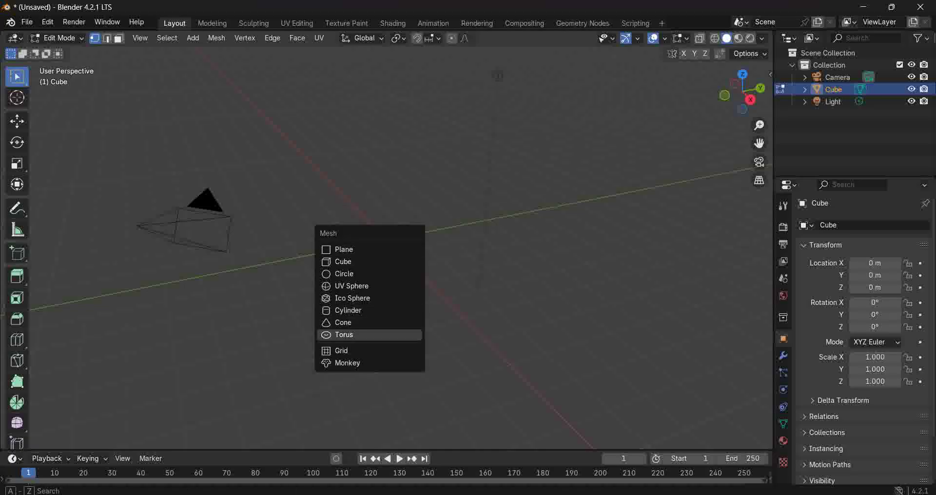
pyautogui.press('Up')
pyautogui.press('Up')
pyautogui.press('Up')
pyautogui.press('Down')
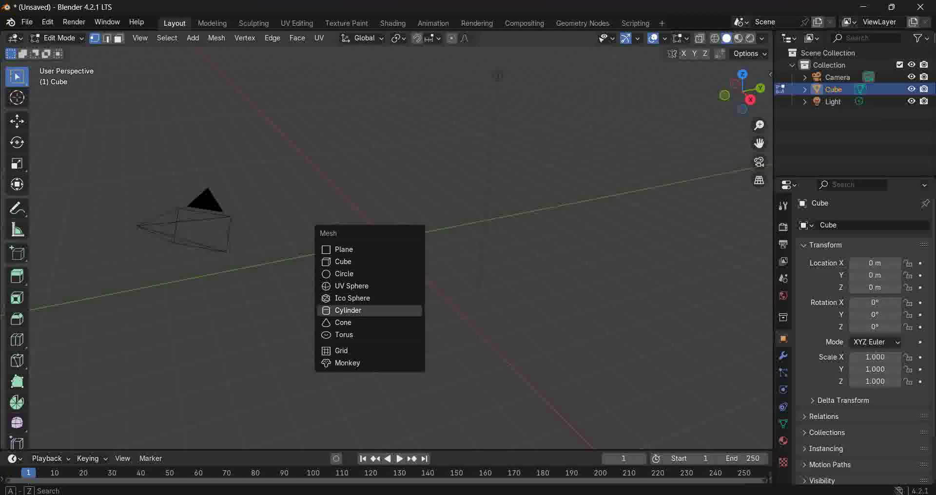
pyautogui.press('Return')
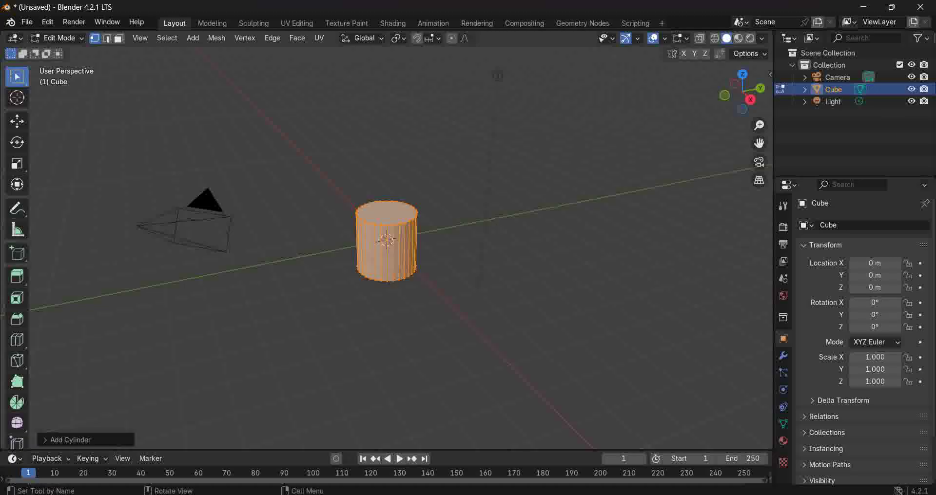
# - Scale the cylinder up to roughly three times its size and flatten it along Z into a thin disc
pyautogui.press('s')
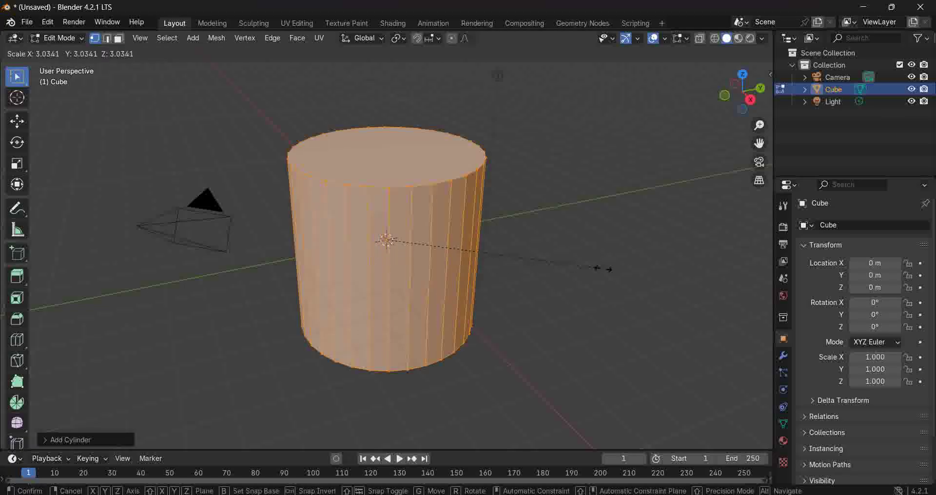
pyautogui.click(616, 264)
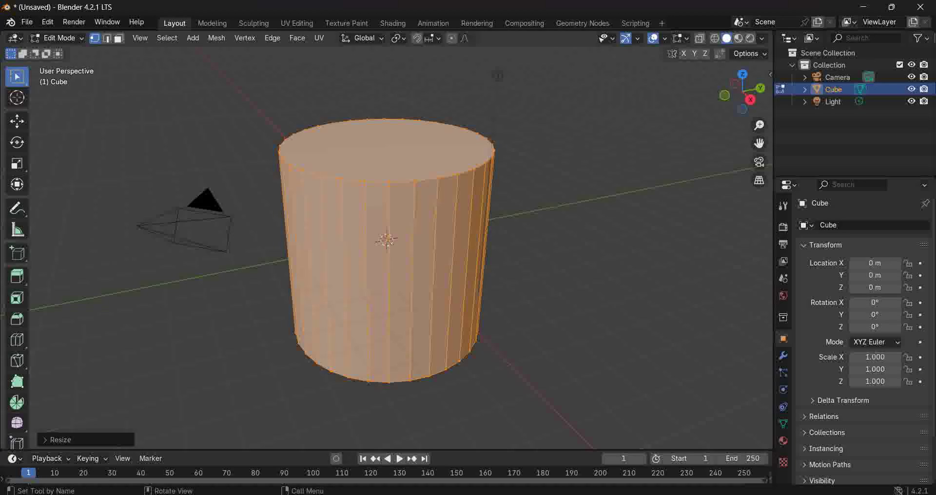
pyautogui.press('s')
pyautogui.press('z')
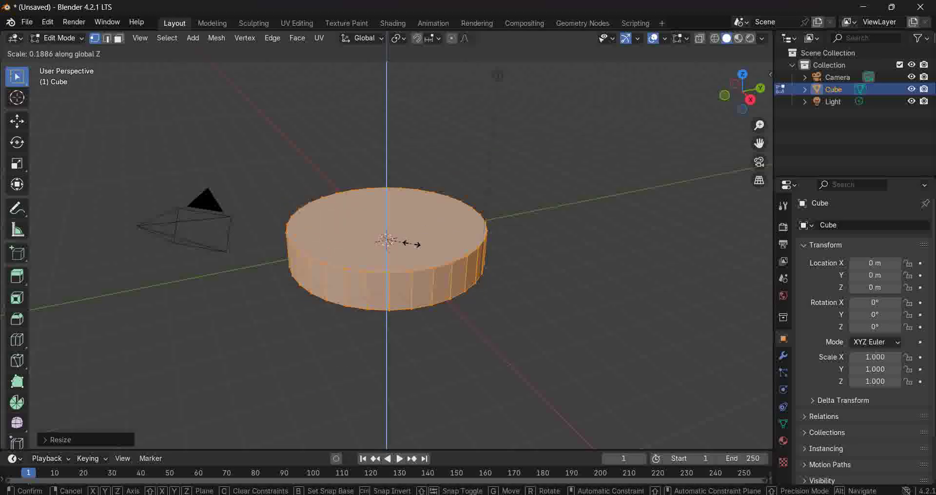
pyautogui.click(380, 244)
pyautogui.moveTo(498, 75); pyautogui.dragTo(510, 249, button='middle')
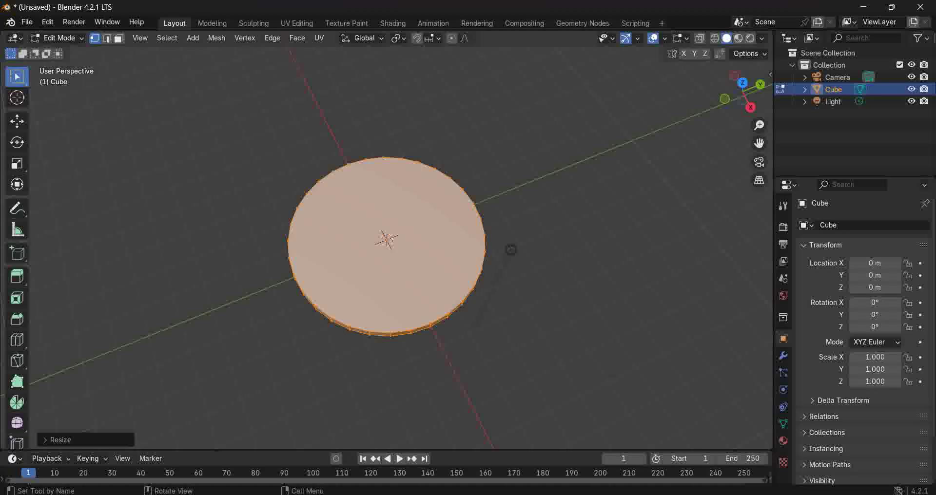
# - Switch to the Bevel tool while the whole disc is selected
pyautogui.hotkey('shift', 'space')
pyautogui.hotkey('ctrl', 'b')
pyautogui.scroll(-4, 386, 244)
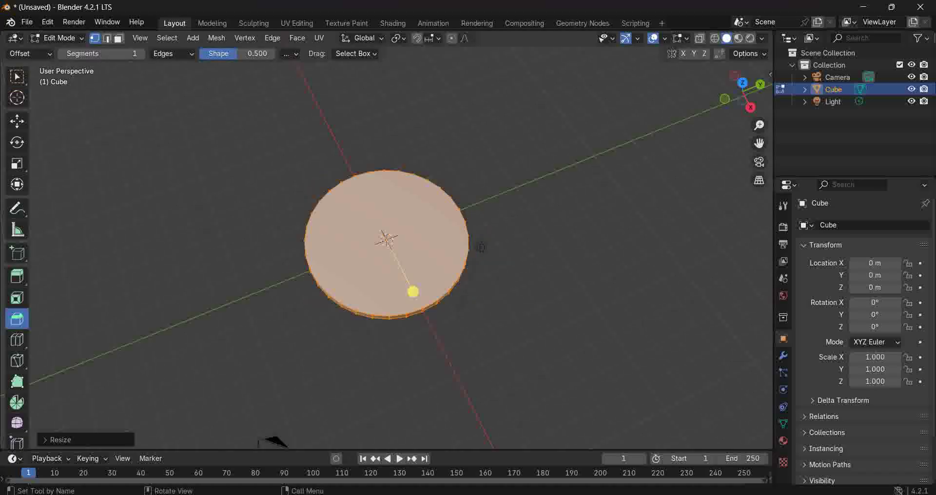
pyautogui.moveTo(440, 244); pyautogui.dragTo(389, 235, button='middle')
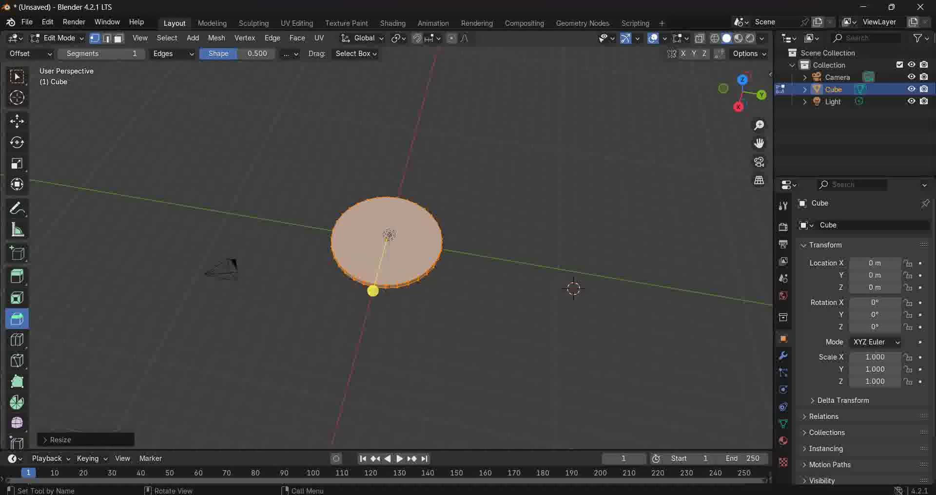
# - Add a cube at the 3D cursor beside the disc and stretch it along Z into a tall block
pyautogui.hotkey('shift', 'a')
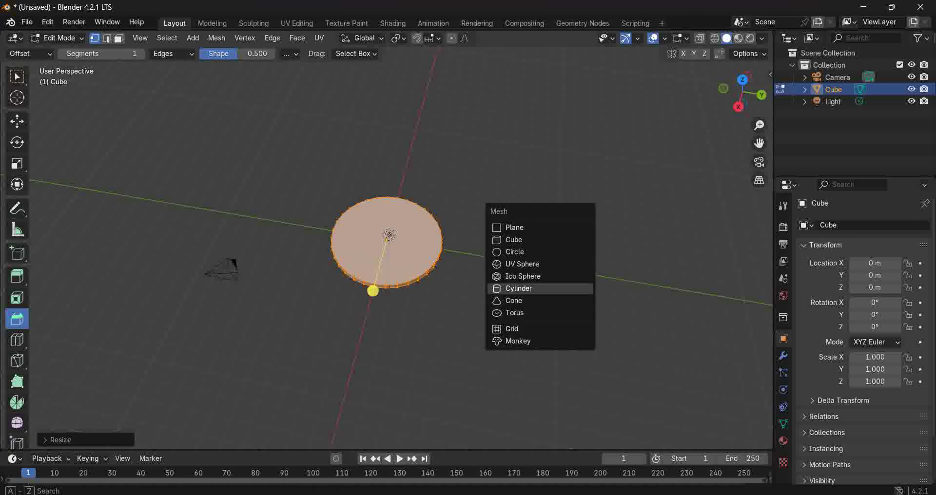
pyautogui.click(514, 239)
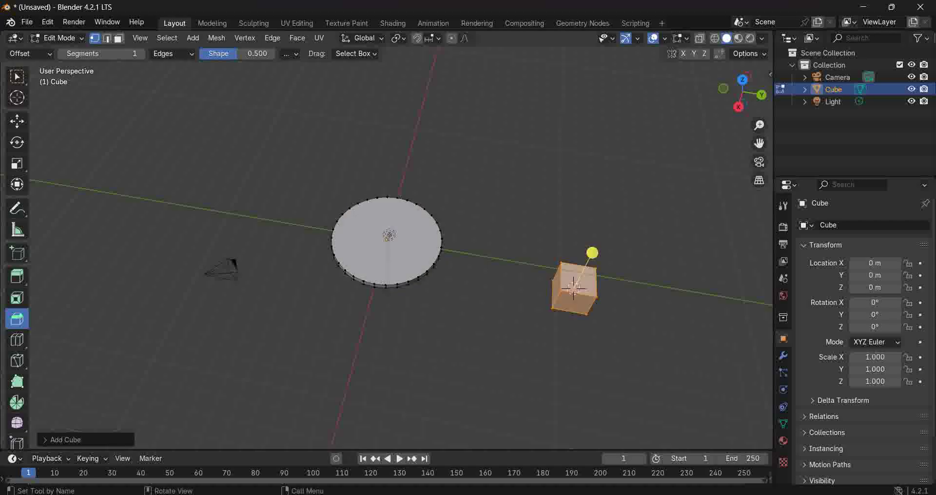
pyautogui.press('s')
pyautogui.press('z')
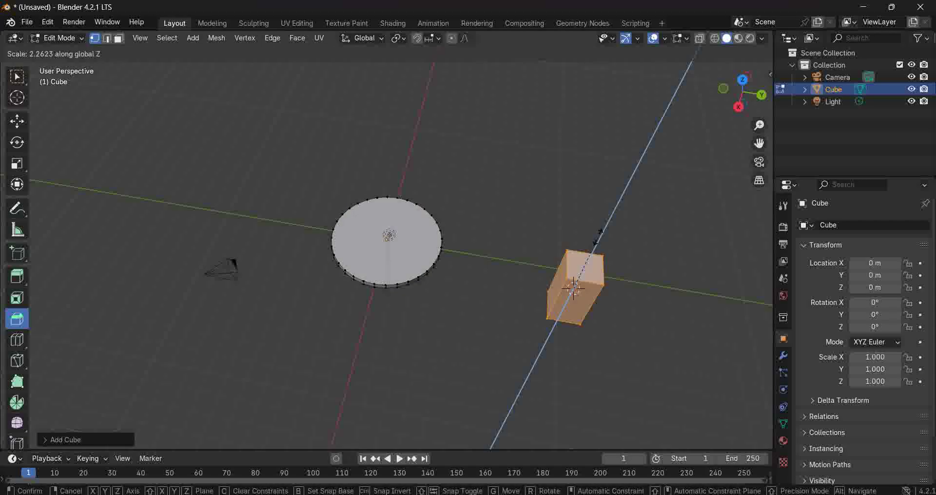
pyautogui.click(612, 168)
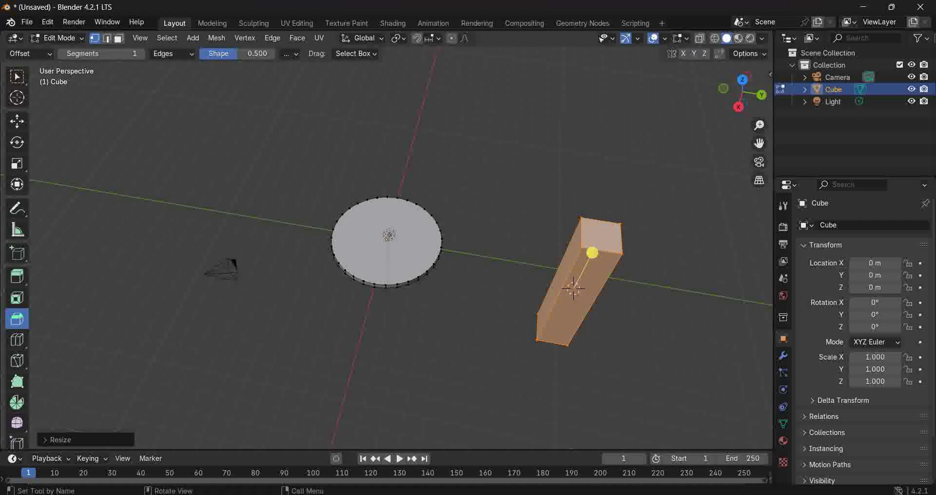
# - Move the tall block to the disc's centre so that it passes through the disc
pyautogui.press('g')
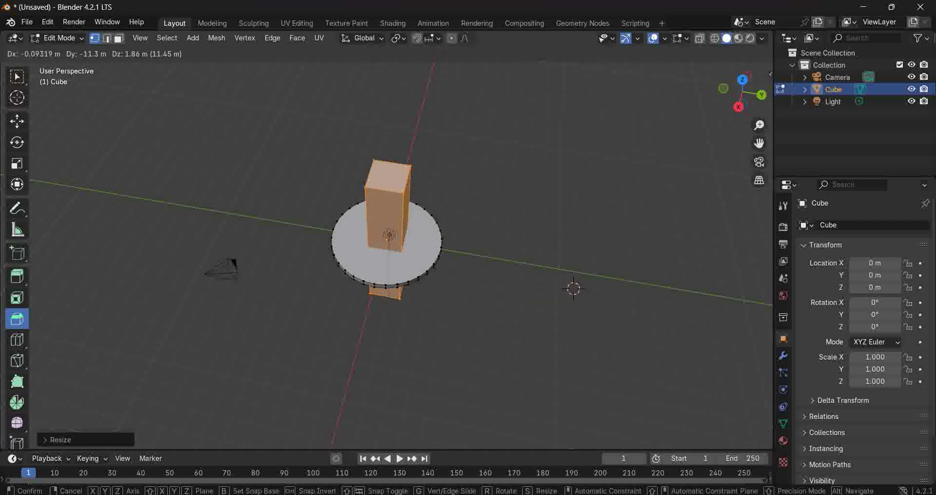
pyautogui.click(385, 197)
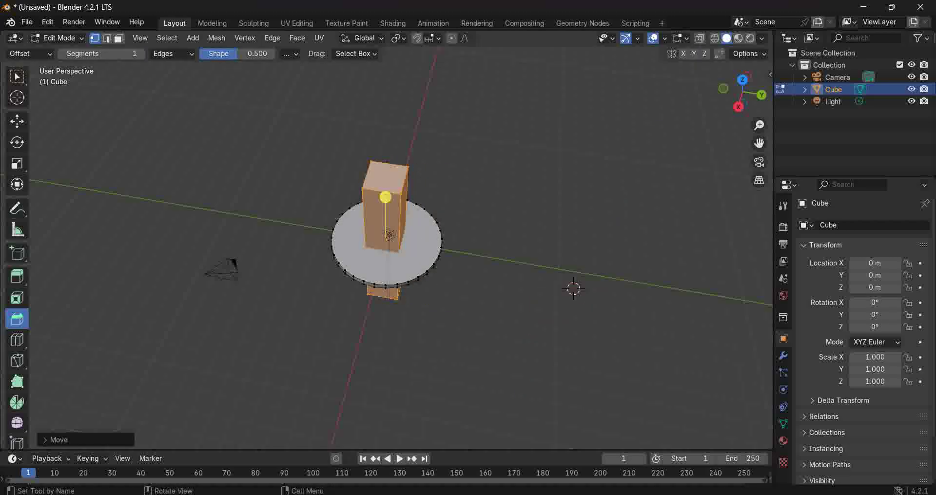
pyautogui.press('KP_7')
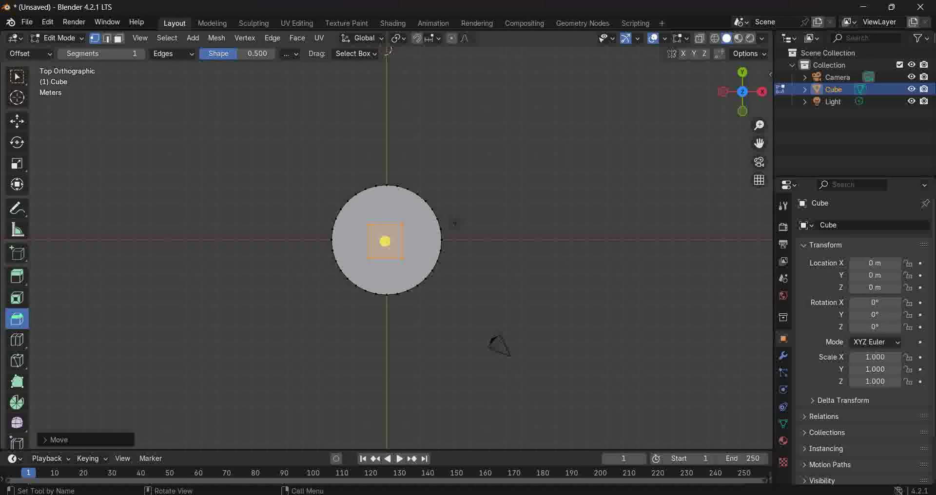
pyautogui.moveTo(454, 224); pyautogui.dragTo(466, 161, button='middle')
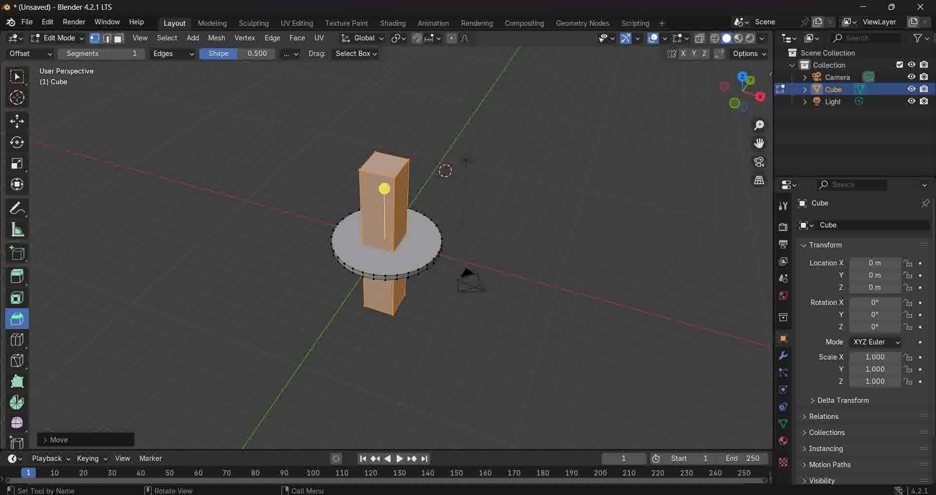
# - Undo the block's move and stretch as well as the added cube, leaving only the disc
pyautogui.press('ctrl')
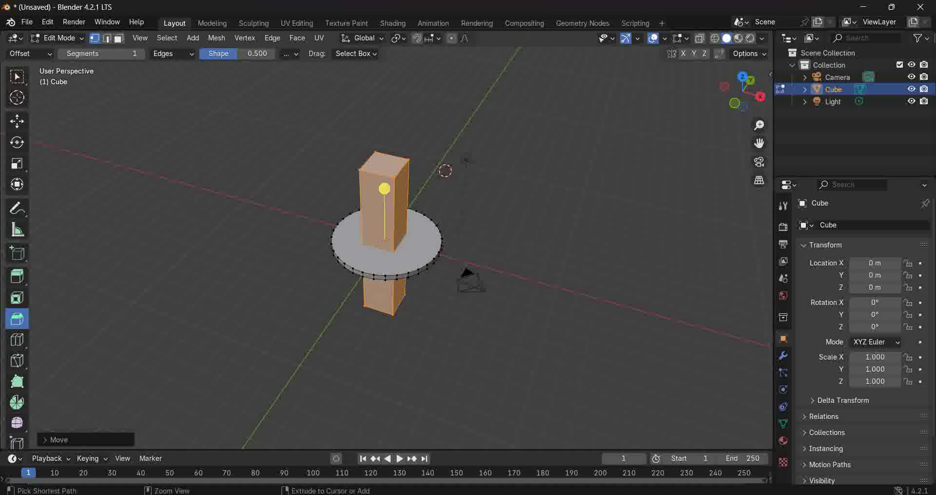
pyautogui.hotkey('ctrl', 'z')
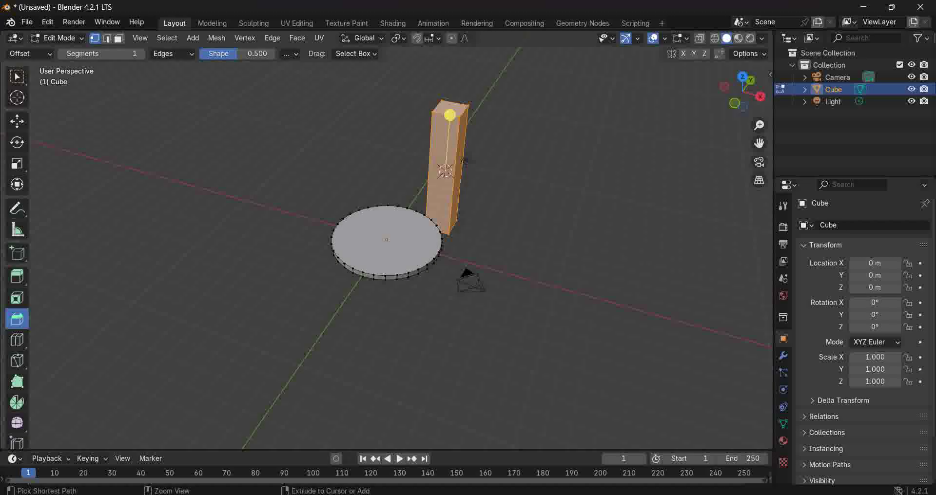
pyautogui.hotkey('ctrl', 'z')
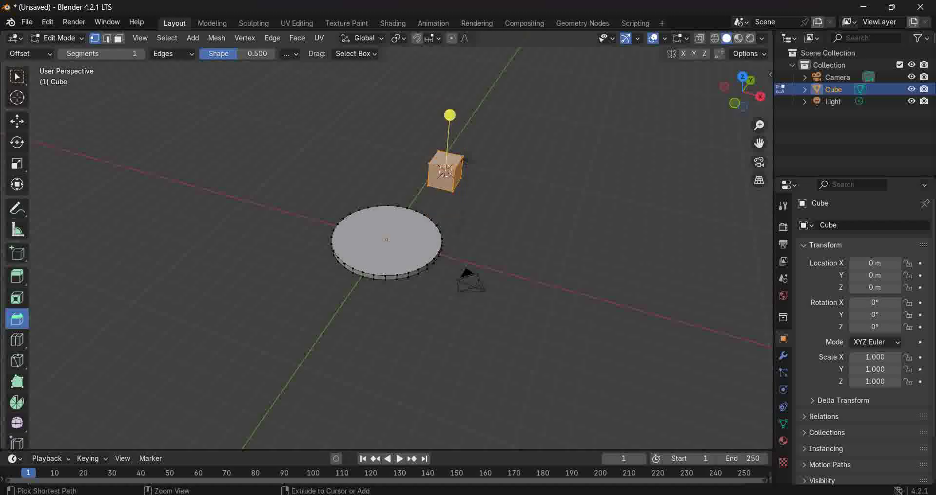
pyautogui.hotkey('ctrl', 'z')
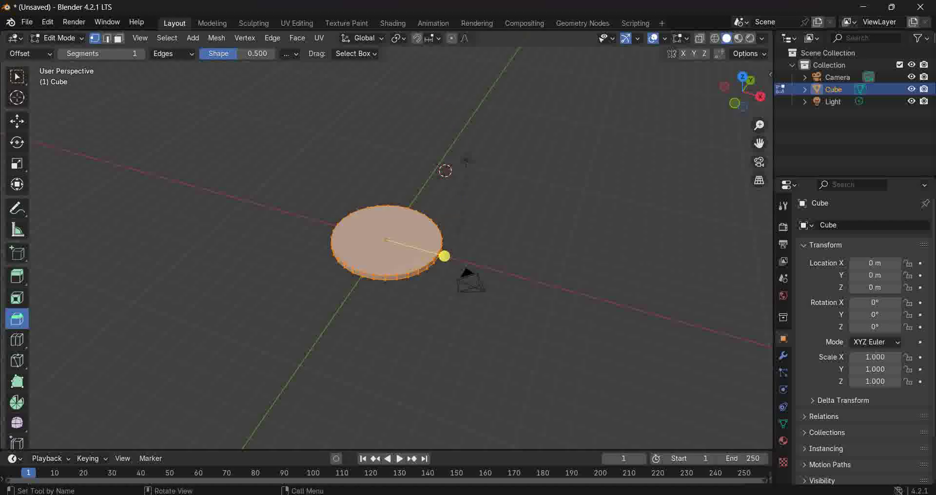
# - Select the disc's bottom and top faces in face select mode and inset both by about 2.03 m
pyautogui.moveTo(444, 256); pyautogui.dragTo(447, 239, button='middle')
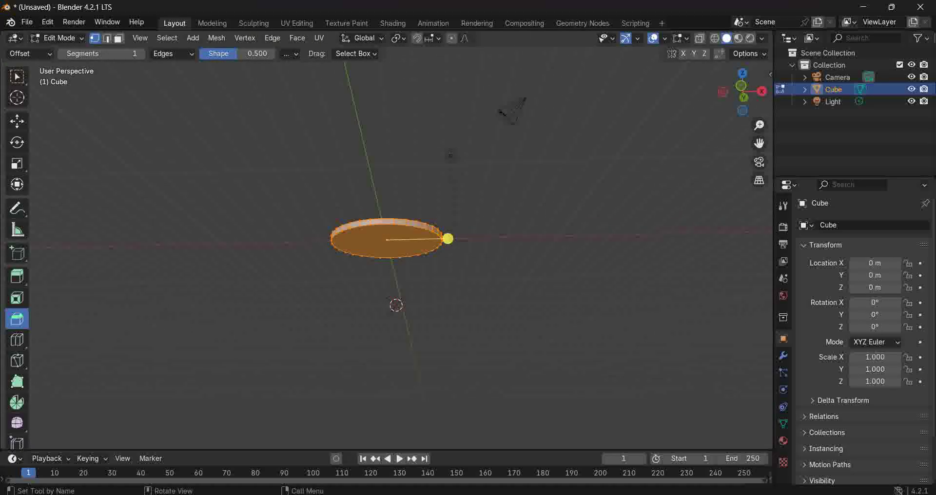
pyautogui.moveTo(18, 77); pyautogui.dragTo(49, 80)
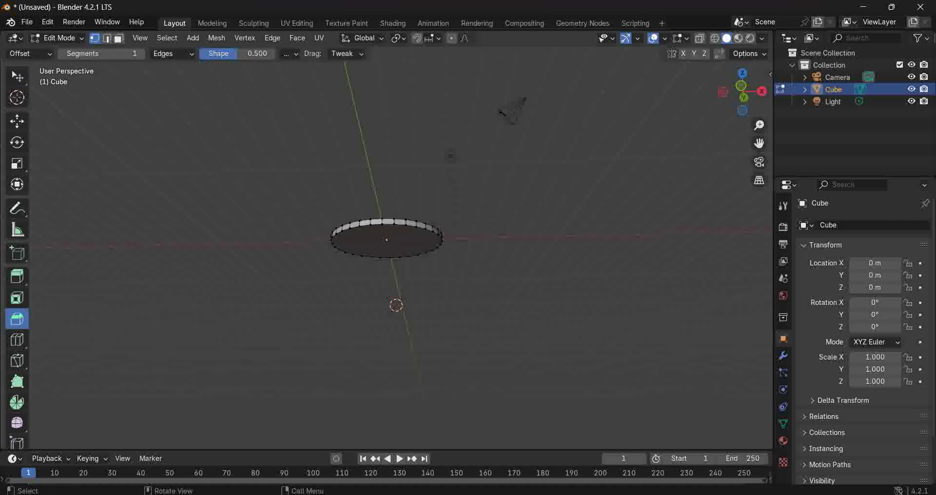
pyautogui.moveTo(390, 220); pyautogui.dragTo(390, 263, button='middle')
pyautogui.press('3')
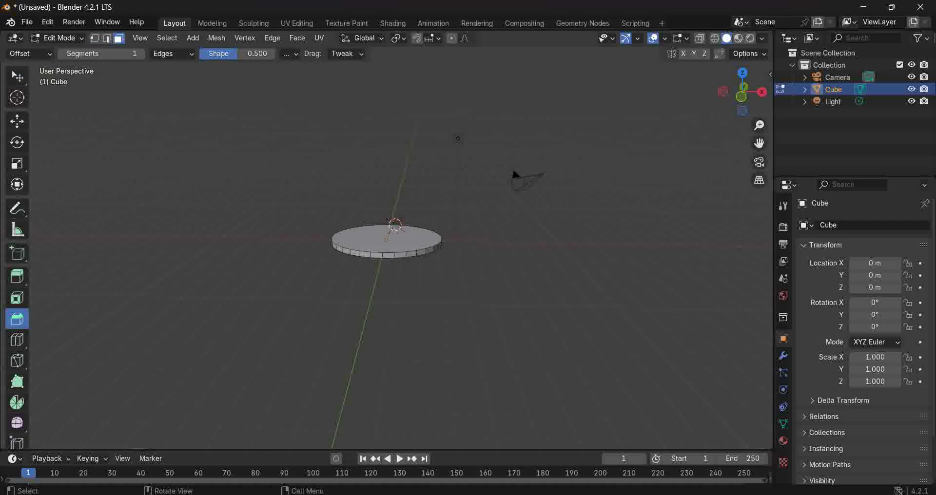
pyautogui.moveTo(390, 263); pyautogui.dragTo(390, 224, button='middle')
pyautogui.click(386, 243)
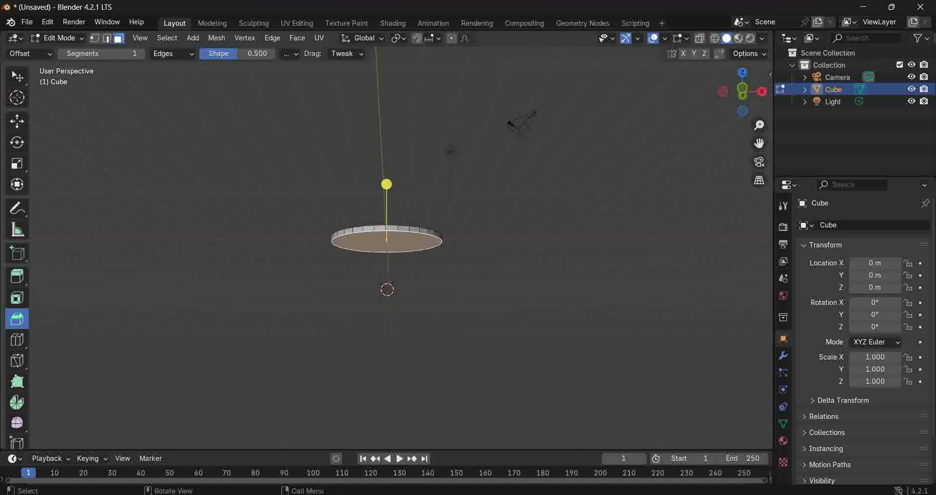
pyautogui.moveTo(390, 224); pyautogui.dragTo(390, 283, button='middle')
pyautogui.keyDown('shift'); pyautogui.click(387, 239); pyautogui.keyUp('shift')
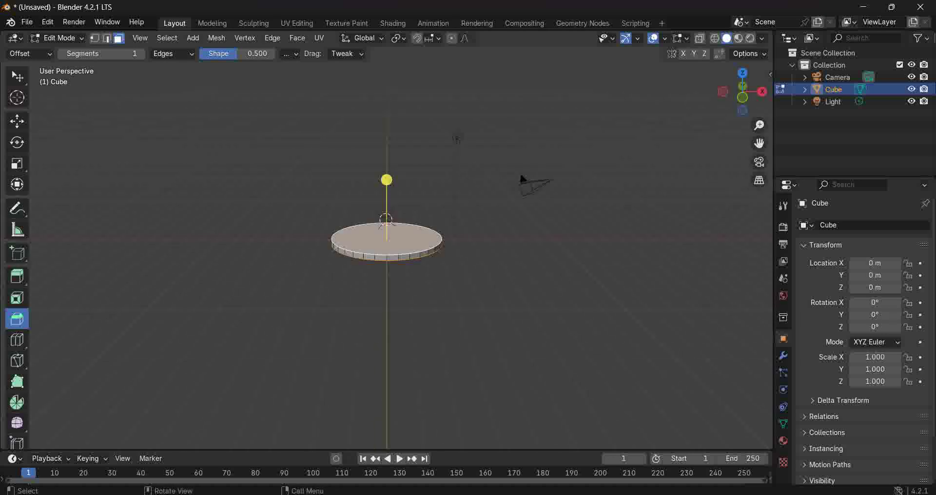
pyautogui.moveTo(390, 224); pyautogui.dragTo(390, 283, button='middle')
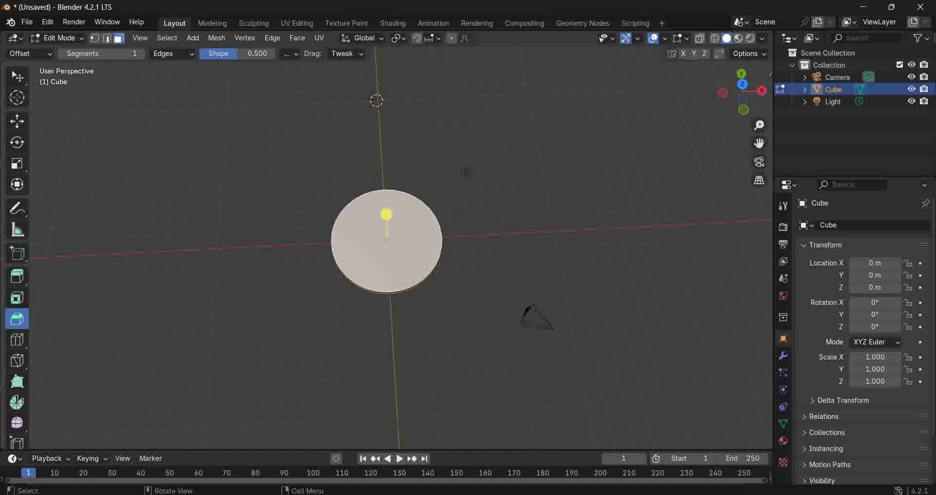
pyautogui.press('i')
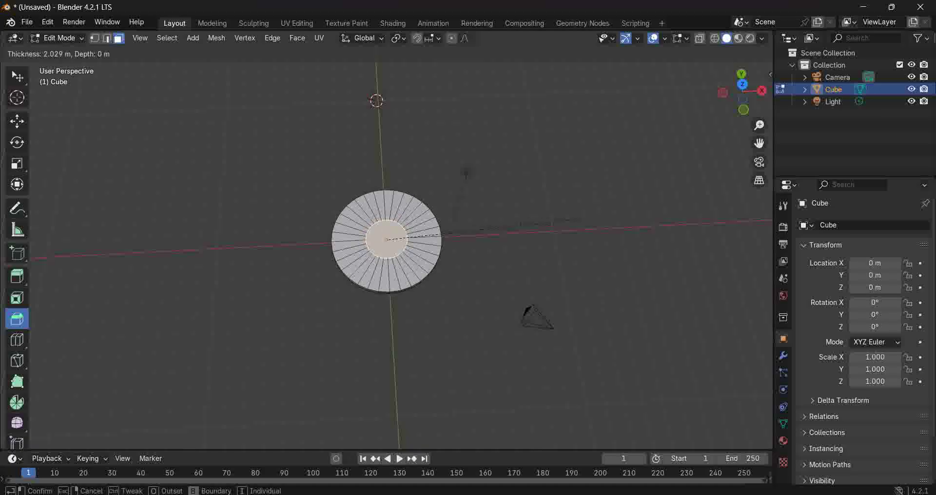
pyautogui.press('Return')
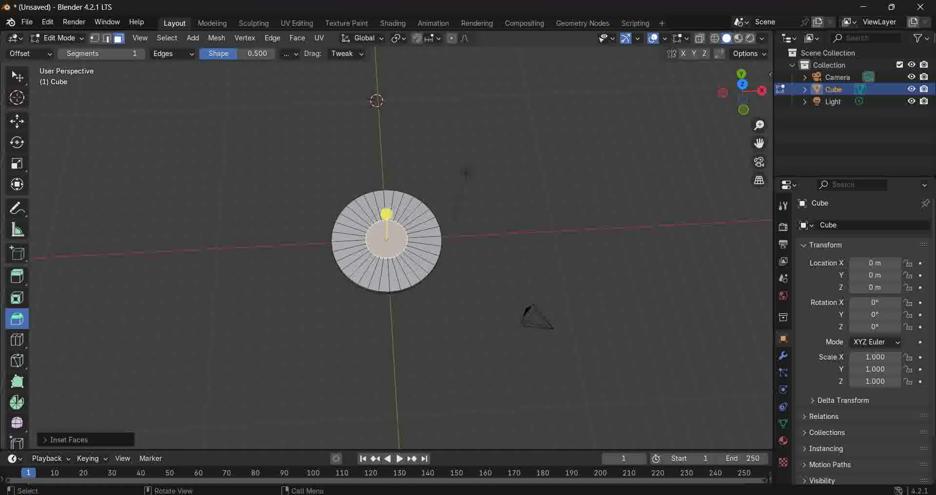
# - Delete the two inset centre faces to open a round hole through the disc
pyautogui.press('x')
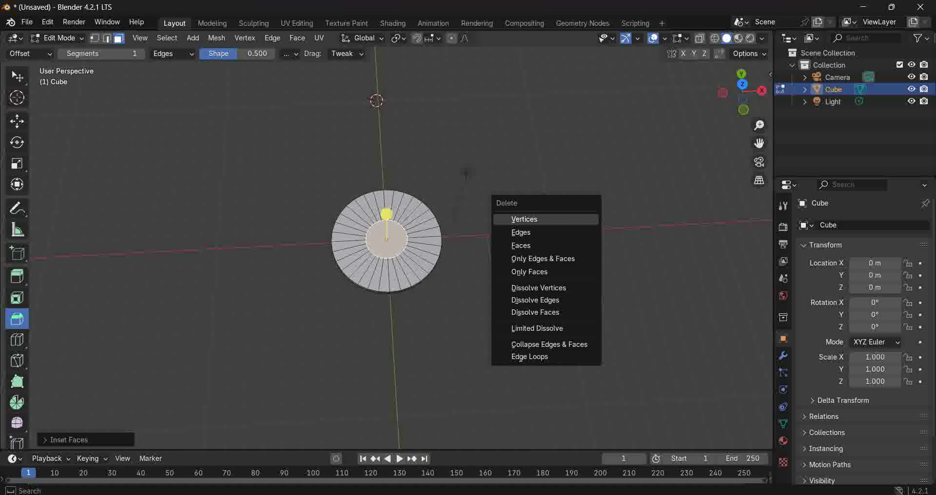
pyautogui.click(520, 246)
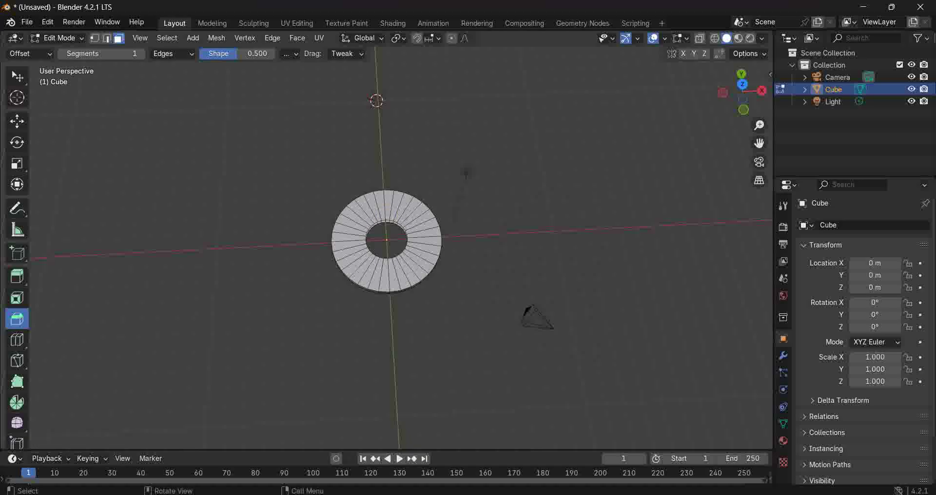
pyautogui.moveTo(439, 243); pyautogui.dragTo(490, 180, button='middle')
pyautogui.moveTo(291, 314); pyautogui.dragTo(303, 429, button='middle')
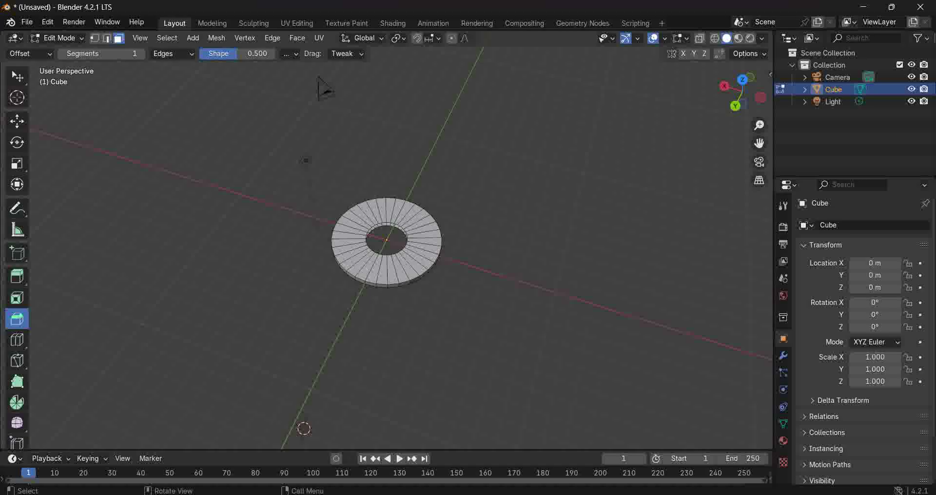
# - Delete all of the ring's geometry and return to object mode
pyautogui.press('a')
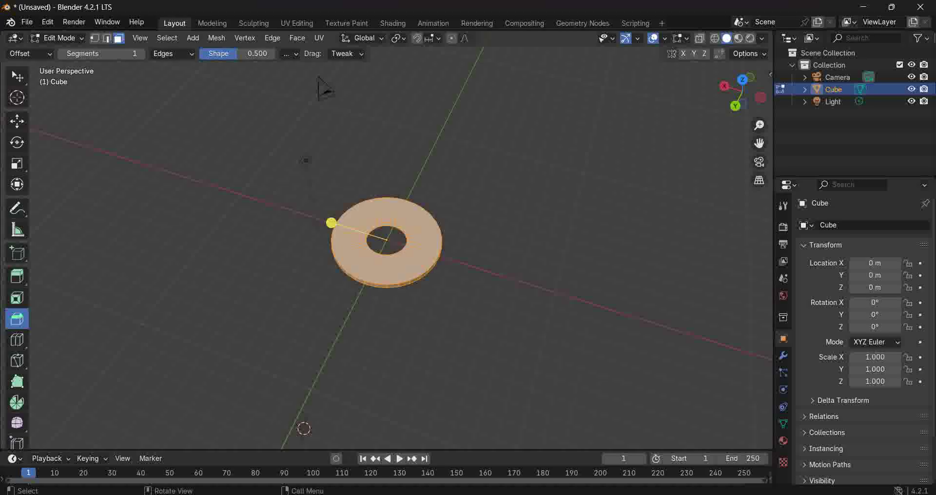
pyautogui.press('x')
pyautogui.press('Return')
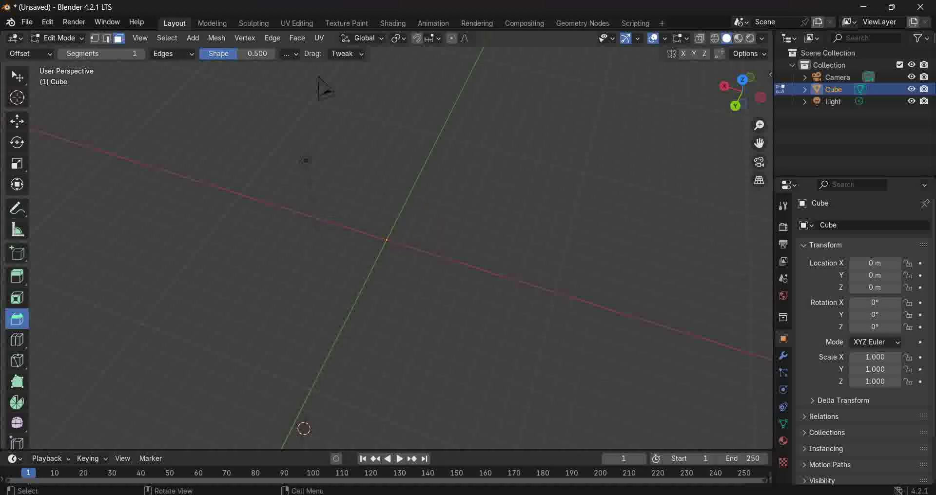
pyautogui.press('Tab')
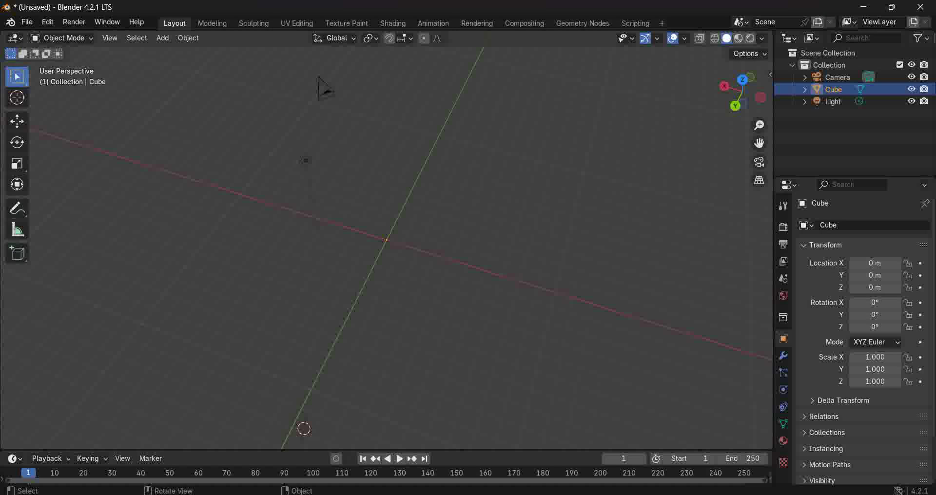
# - Add a mesh cylinder and move it close to the world origin, at about X -1.2 m, Y 2.93 m, Z 4.07 m
pyautogui.hotkey('shift', 'a')
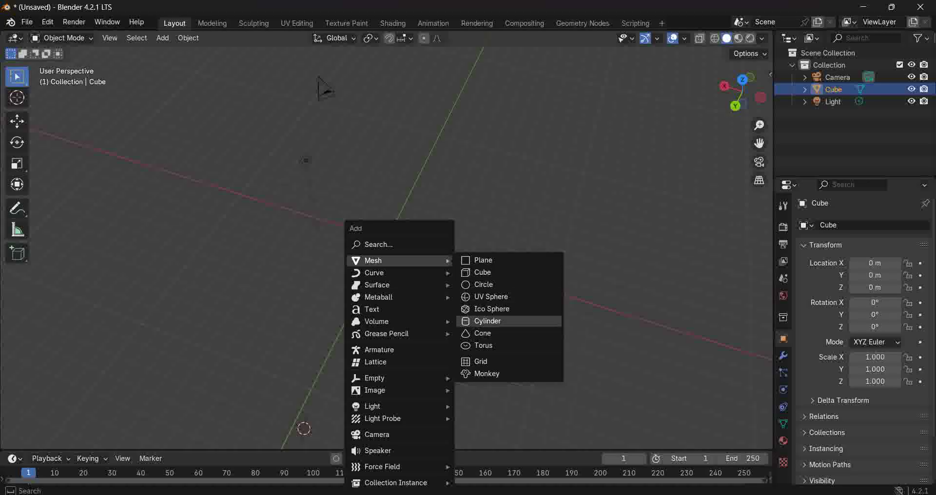
pyautogui.click(488, 321)
pyautogui.press('g')
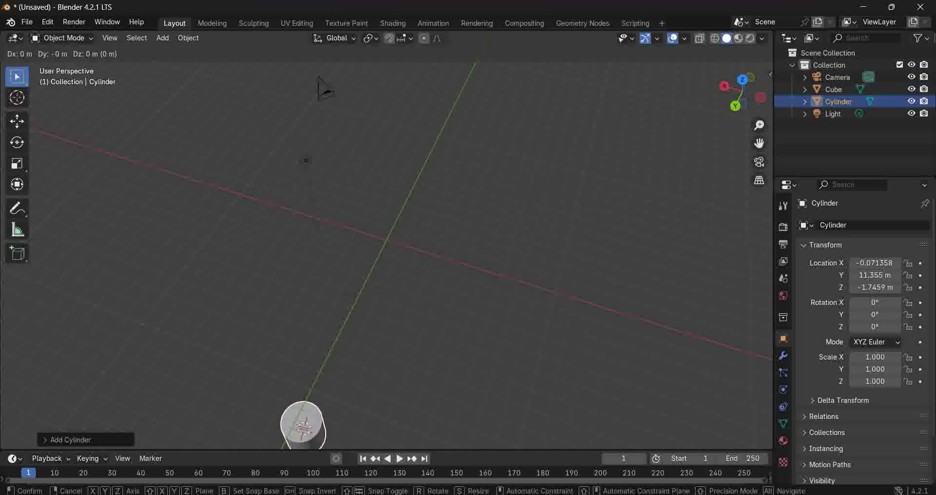
pyautogui.press('Return')
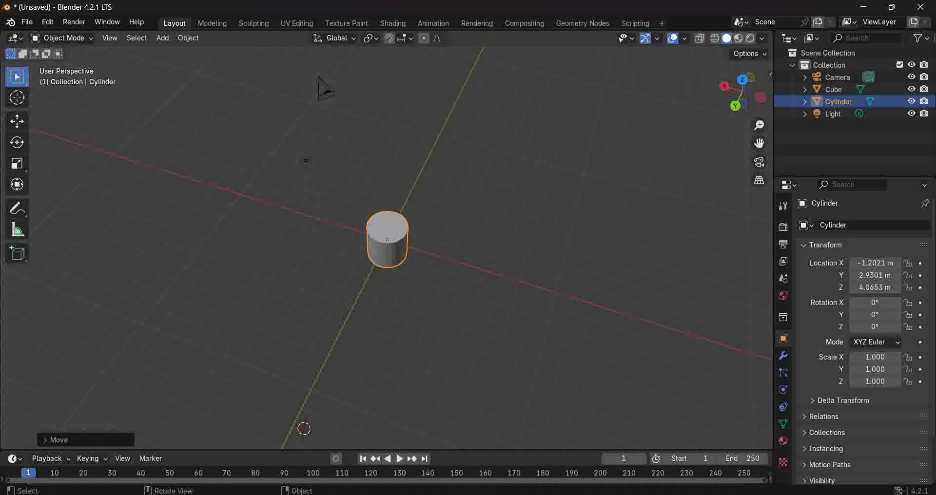
# - Scale the cylinder up about 5.2 times, and flatten it along Z into a thin disc with a Z scale of about -0.14
pyautogui.press('s')
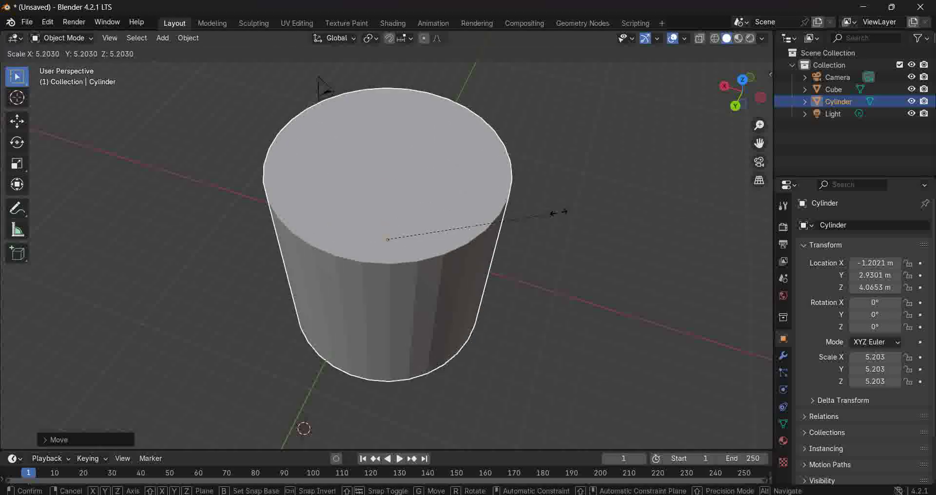
pyautogui.click(558, 212)
pyautogui.press('s')
pyautogui.press('z')
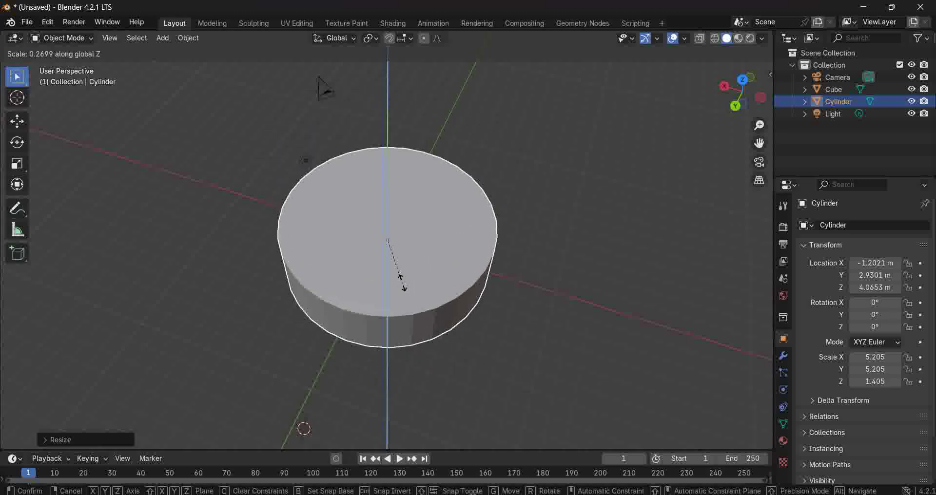
pyautogui.click(386, 243)
pyautogui.moveTo(386, 244); pyautogui.dragTo(423, 214, button='middle')
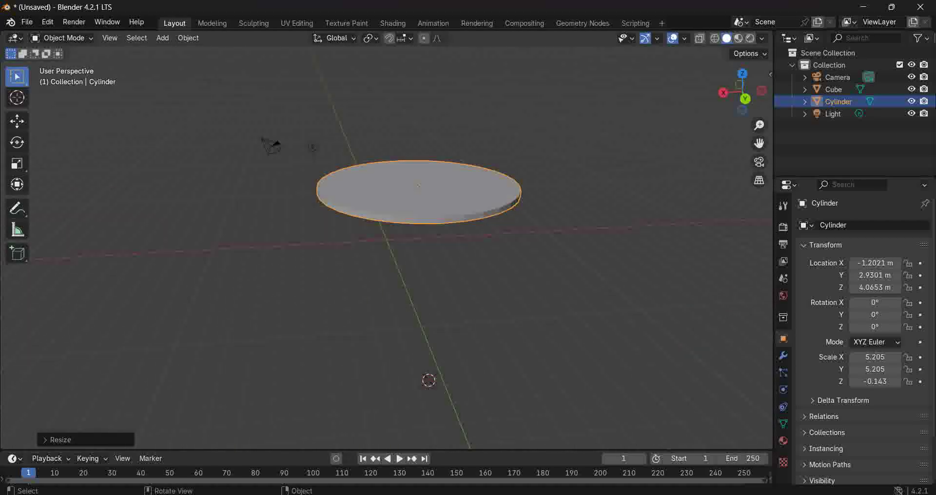
# - Lower the disc along the Z axis to about -0.25 m
pyautogui.press('g')
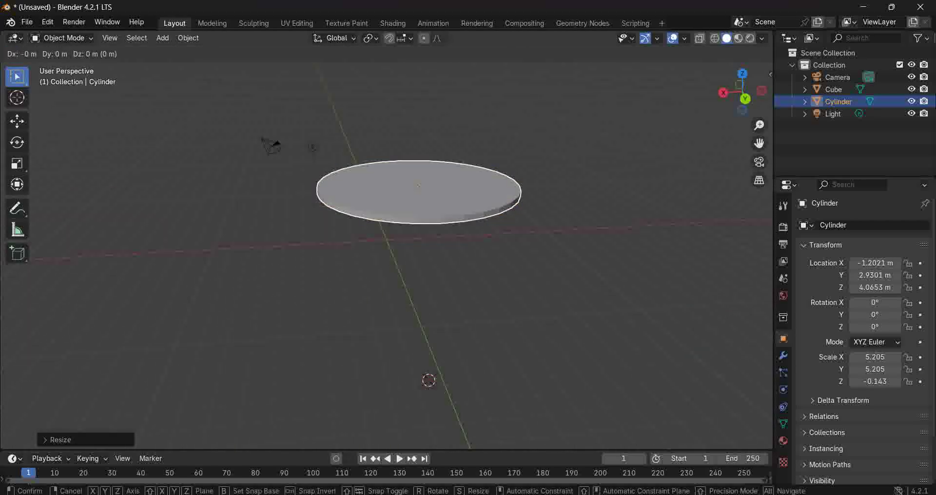
pyautogui.press('z')
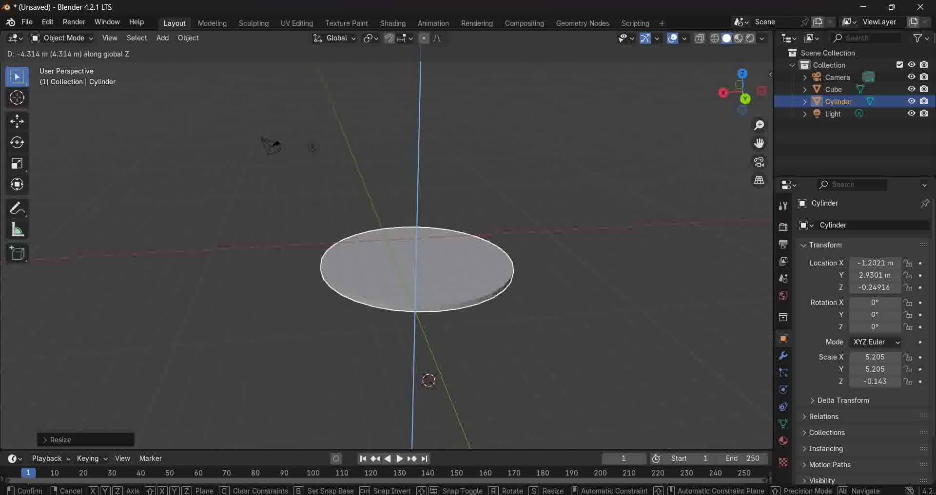
pyautogui.press('Return')
pyautogui.moveTo(420, 234); pyautogui.dragTo(421, 274, button='middle')
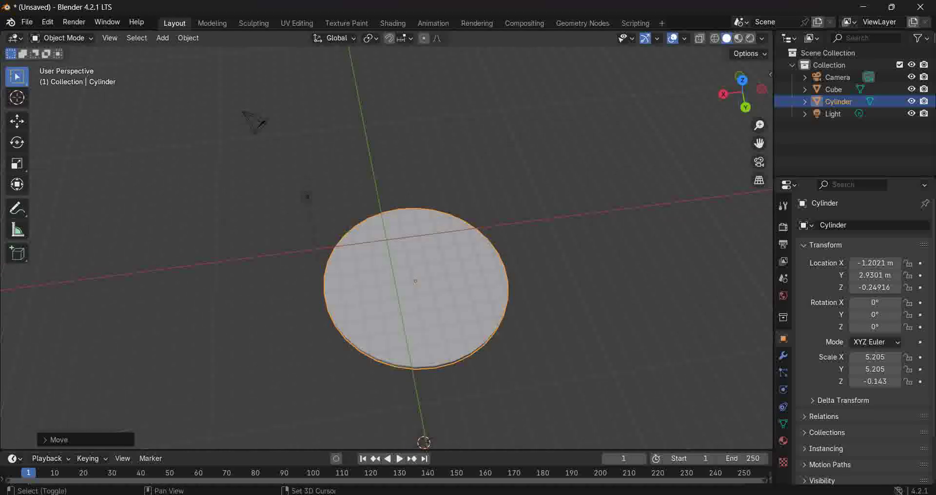
# - Add a mesh cube and stretch it along Z into a tall block with a Z scale of about 15.25
pyautogui.hotkey('shift', 'a')
pyautogui.moveTo(541, 260)
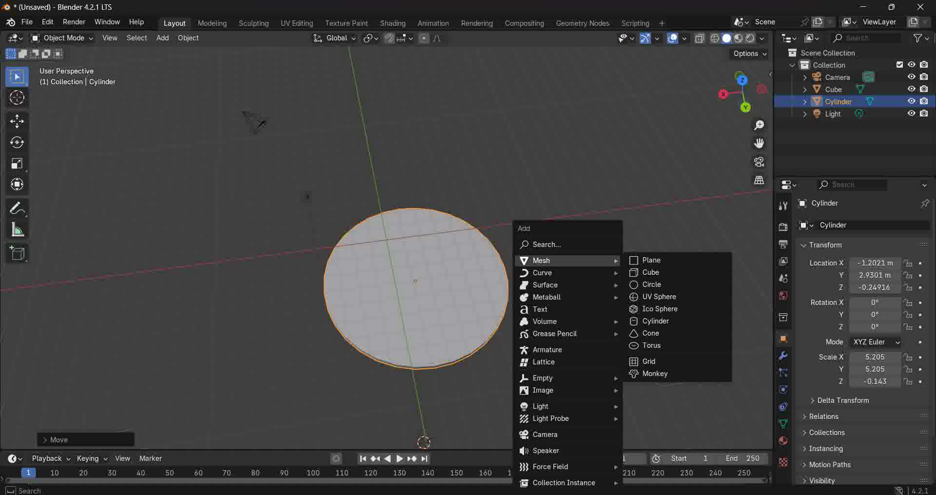
pyautogui.click(650, 272)
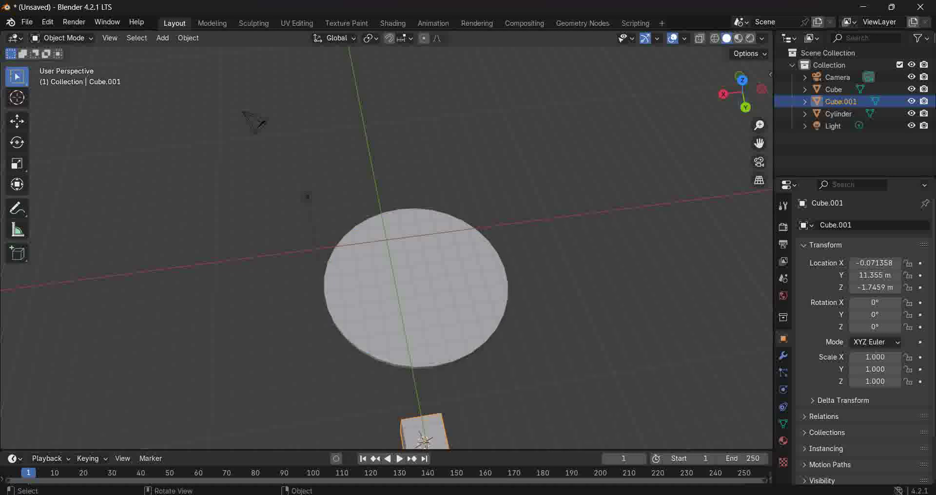
pyautogui.press('s')
pyautogui.press('z')
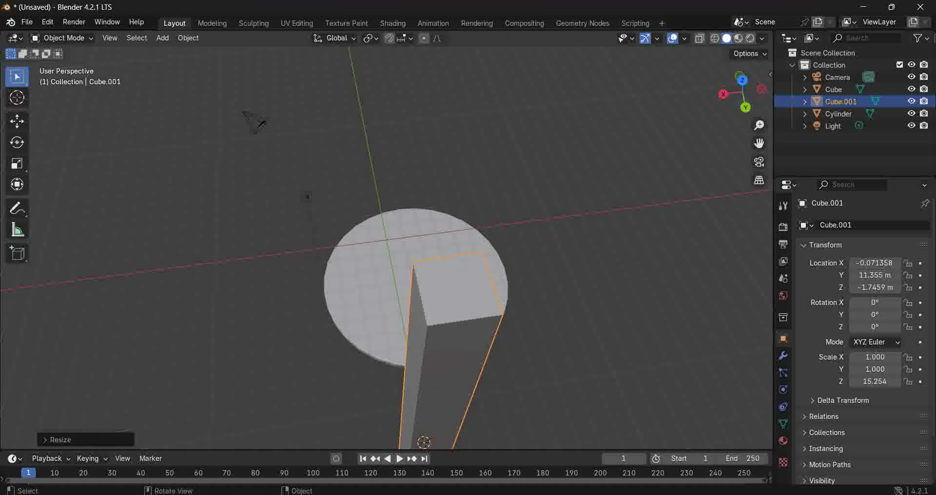
# - Move only the tall block over the disc's centre, aligning it in top view at about X -1.31 m, Y 2.94 m
pyautogui.keyDown('shift'); pyautogui.click(449, 215); pyautogui.keyUp('shift')
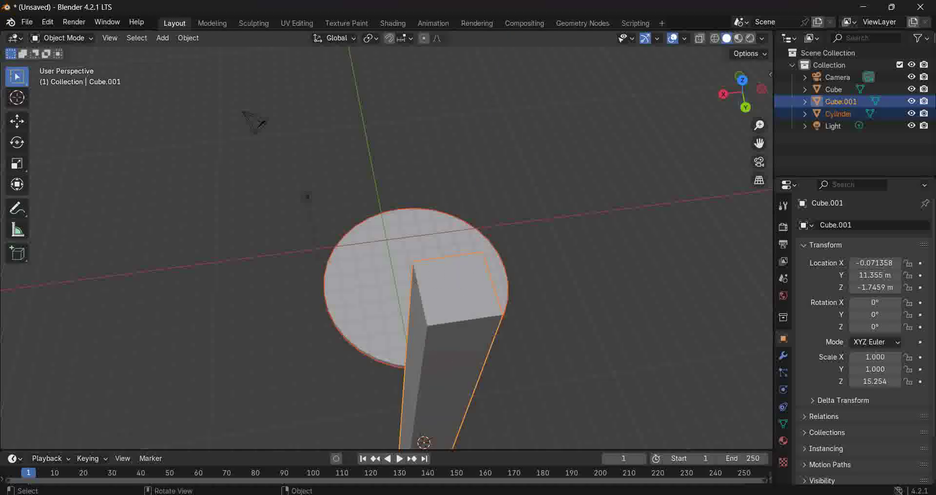
pyautogui.hotkey('alt', 'a')
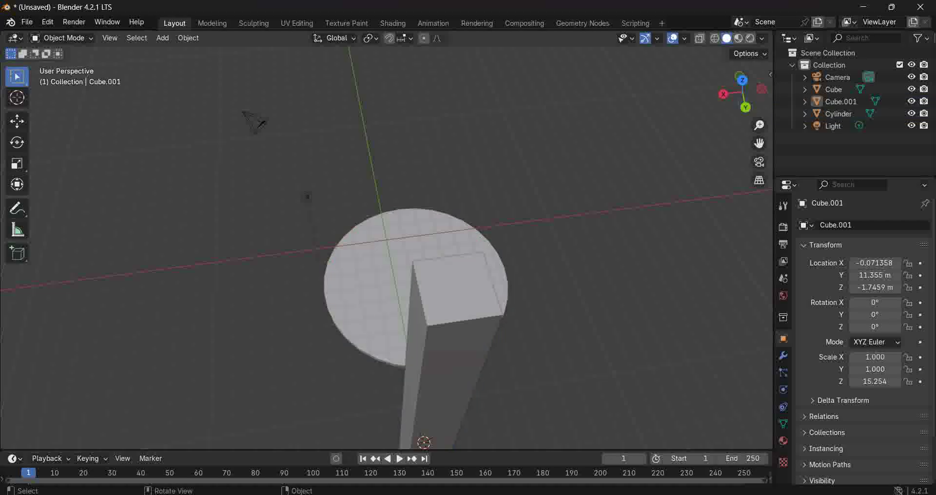
pyautogui.click(458, 288)
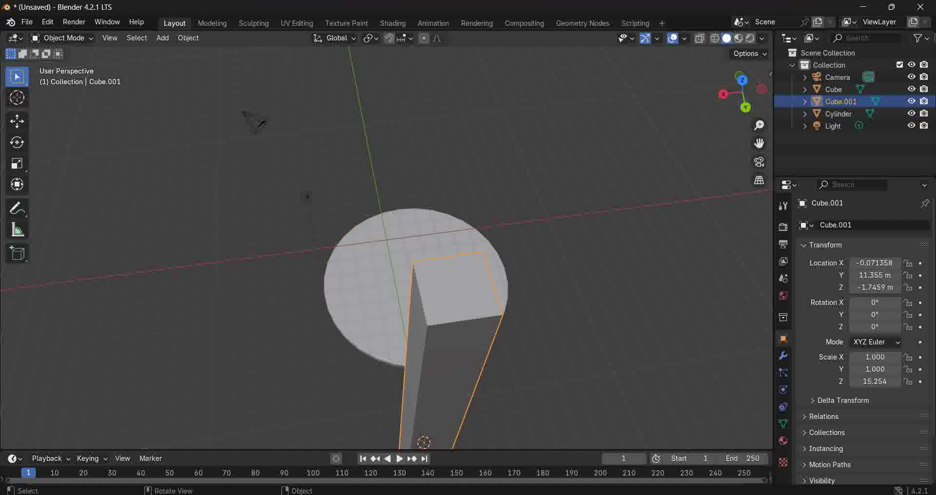
pyautogui.press('g')
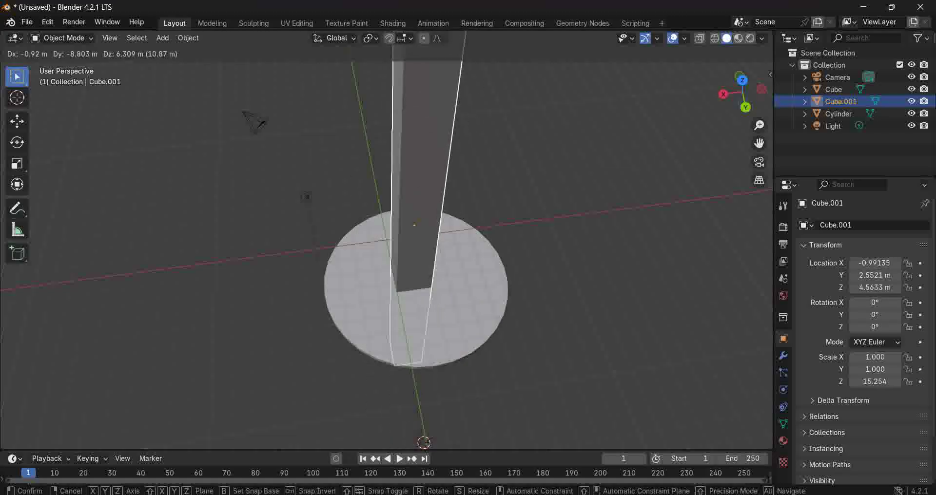
pyautogui.press('Return')
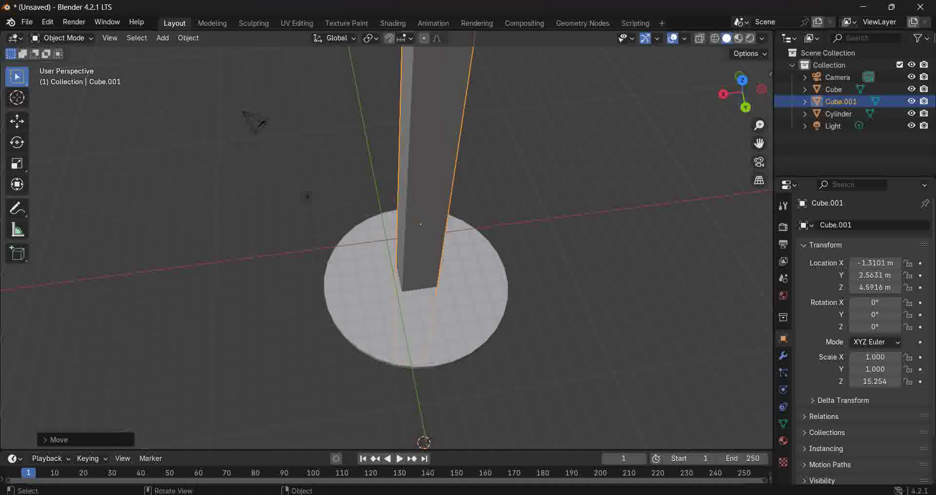
pyautogui.press('KP_7')
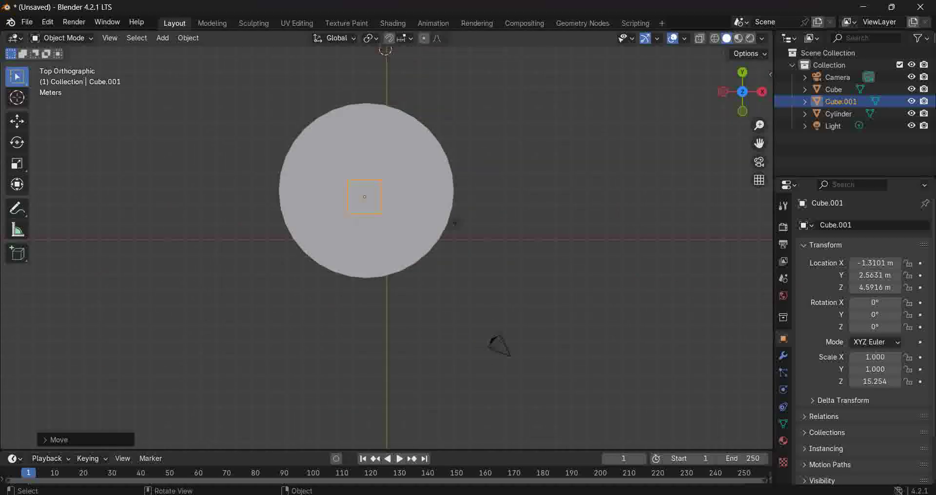
pyautogui.press('g')
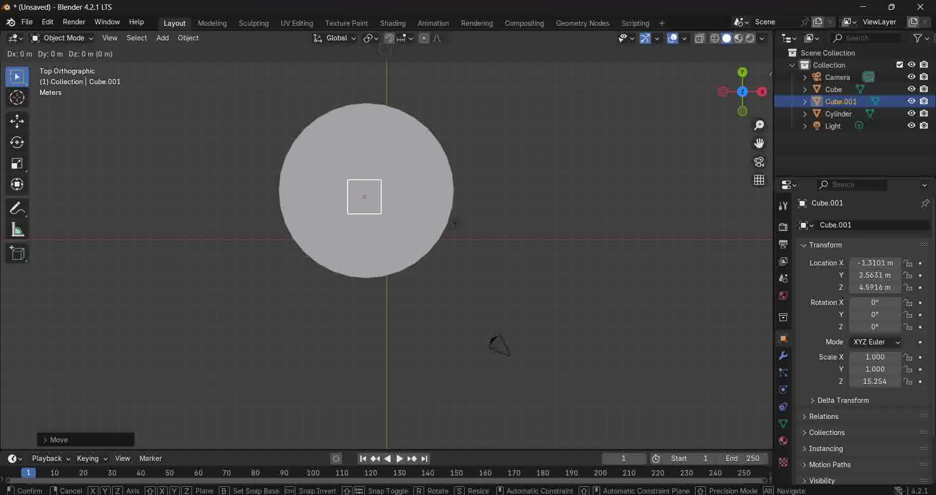
pyautogui.press('Return')
pyautogui.moveTo(455, 224); pyautogui.dragTo(466, 170, button='middle')
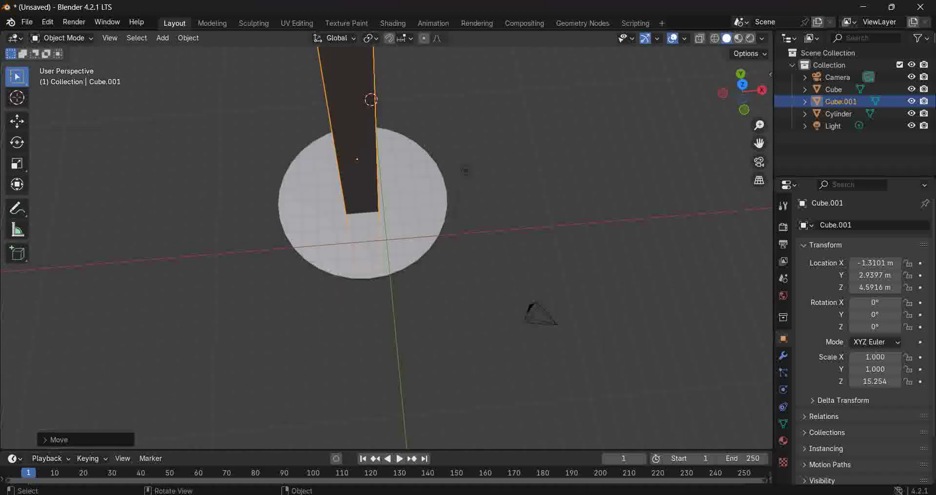
# - Shorten the block along Z to a Z scale of about 4.45
pyautogui.scroll(-4, 466, 171)
pyautogui.press('s')
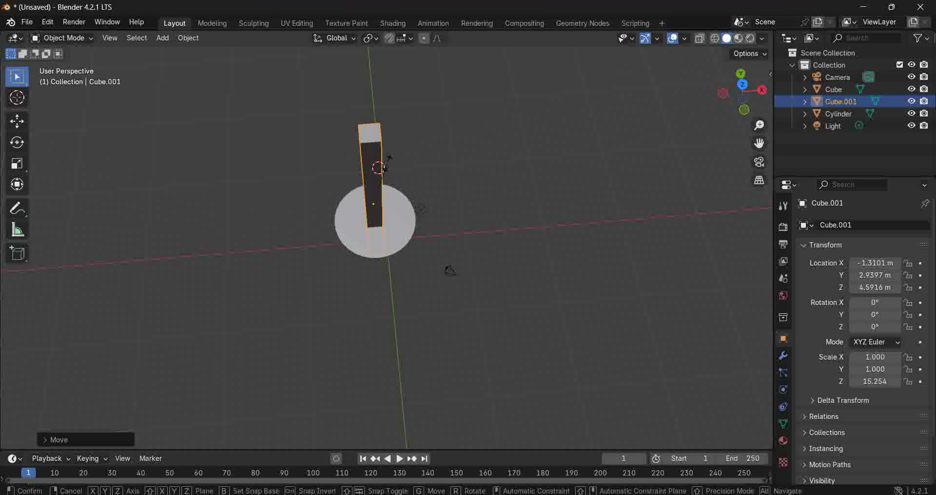
pyautogui.press('z')
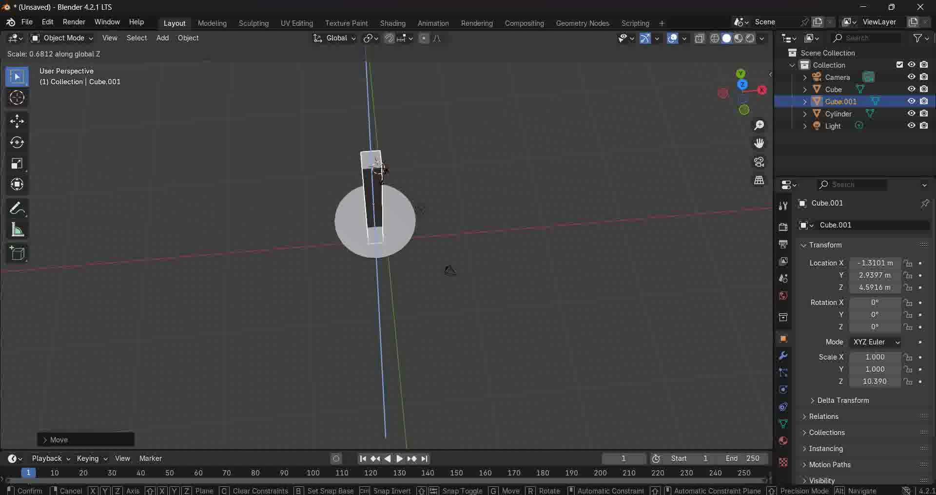
pyautogui.click(388, 194)
pyautogui.moveTo(388, 194); pyautogui.dragTo(388, 107, button='middle')
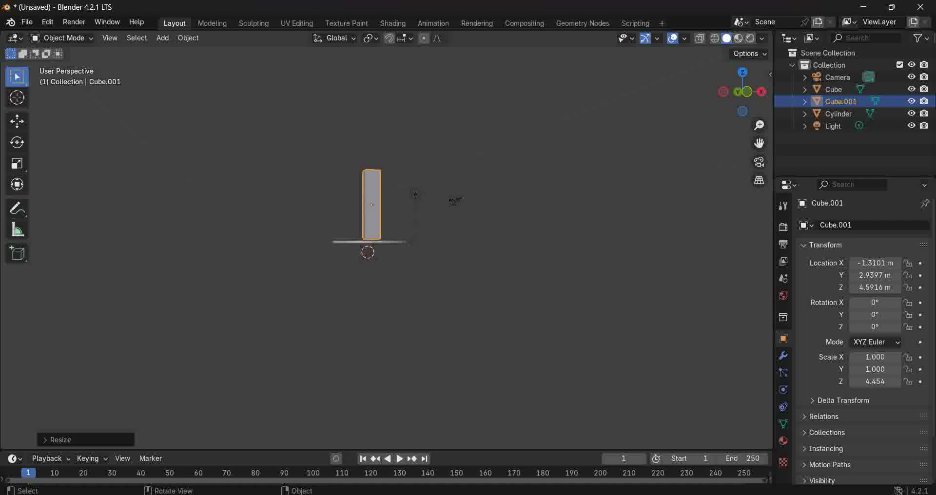
pyautogui.moveTo(388, 108); pyautogui.dragTo(337, 171, button='middle')
pyautogui.moveTo(416, 186); pyautogui.dragTo(342, 195, button='middle')
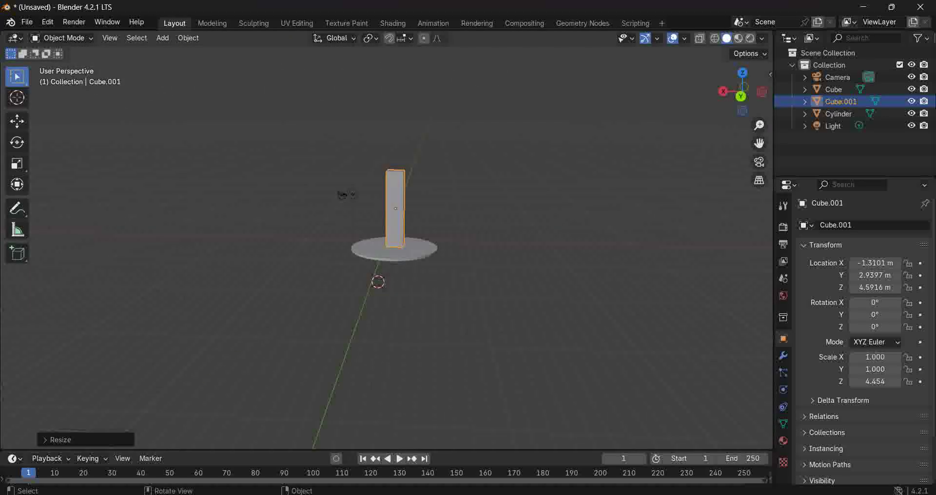
# - Lower the block along Z to about -0.18 m so that it passes through the disc
pyautogui.press('g')
pyautogui.press('z')
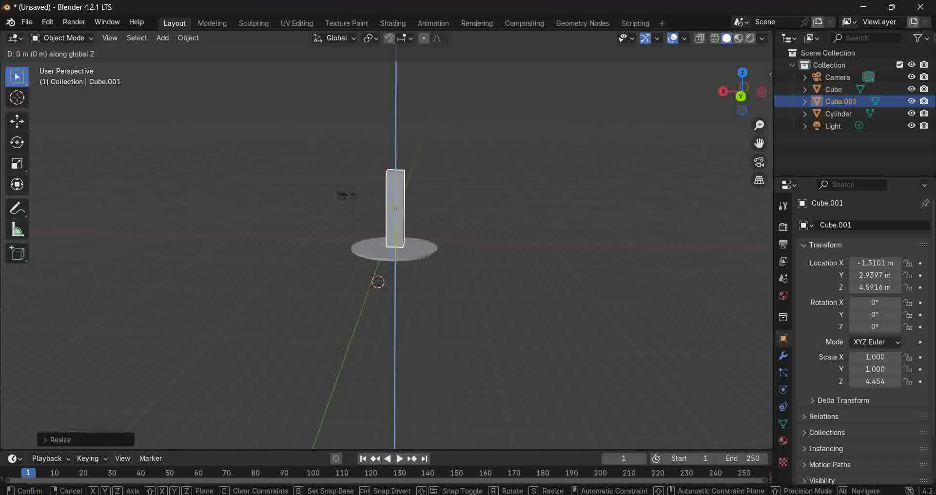
pyautogui.press('Return')
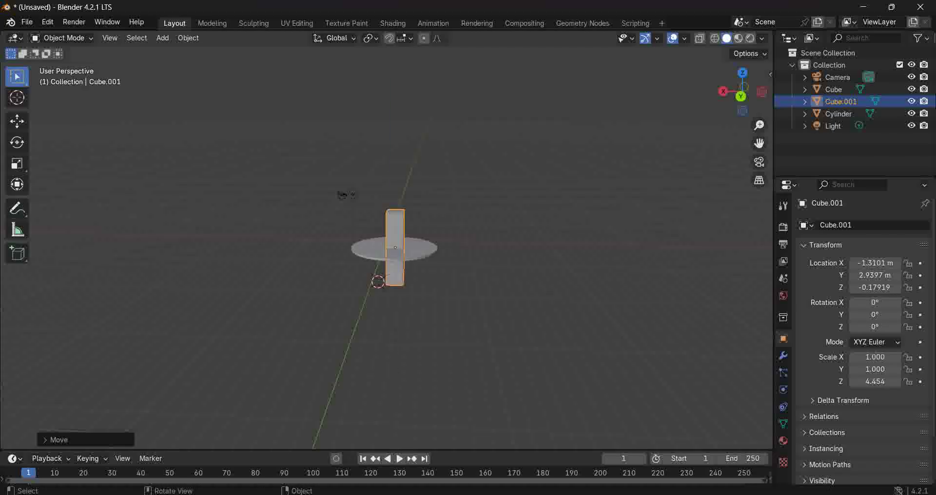
# - Select only the disc and add a Boolean modifier to it
pyautogui.click(343, 195)
pyautogui.moveTo(343, 195); pyautogui.dragTo(328, 181, button='middle')
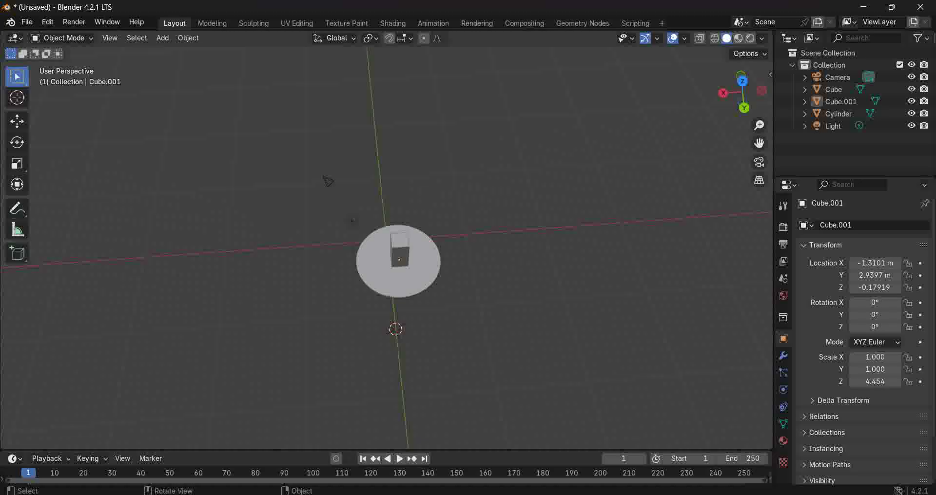
pyautogui.hotkey('ctrl', 'z')
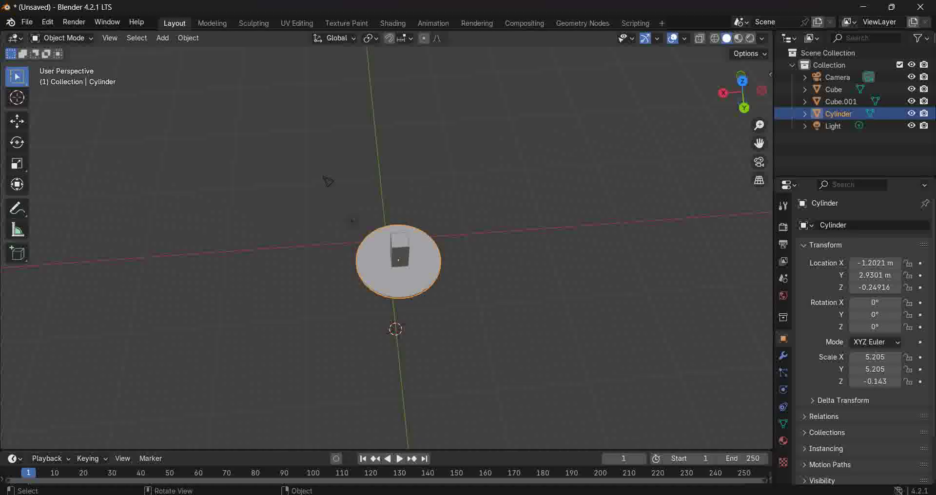
pyautogui.hotkey('ctrl', 'Tab')
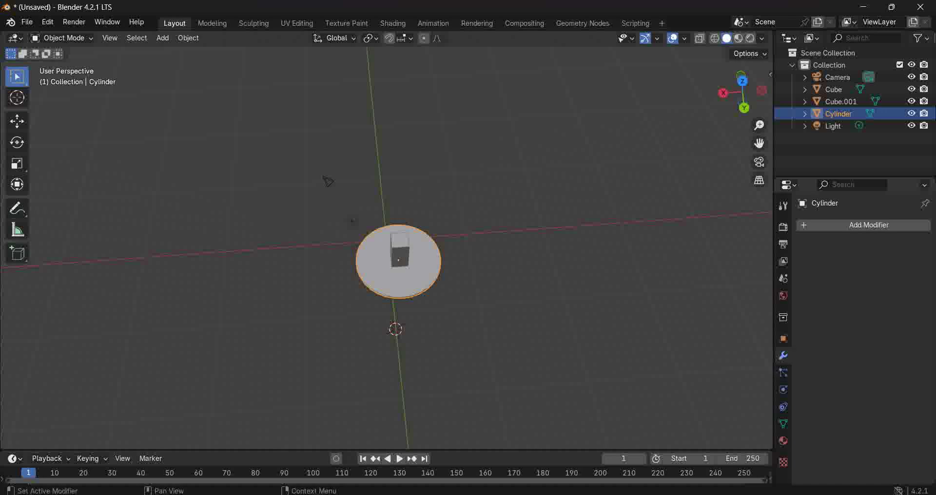
pyautogui.click(829, 225)
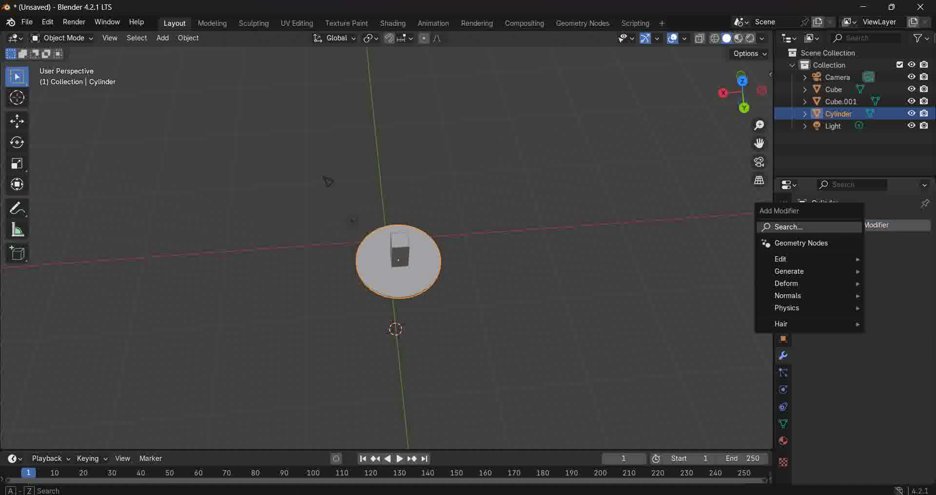
pyautogui.moveTo(790, 259)
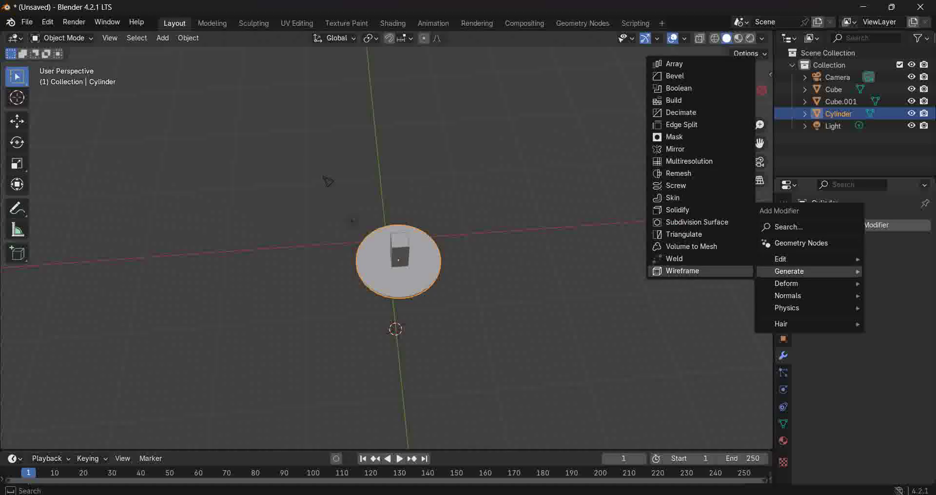
pyautogui.press('Return')
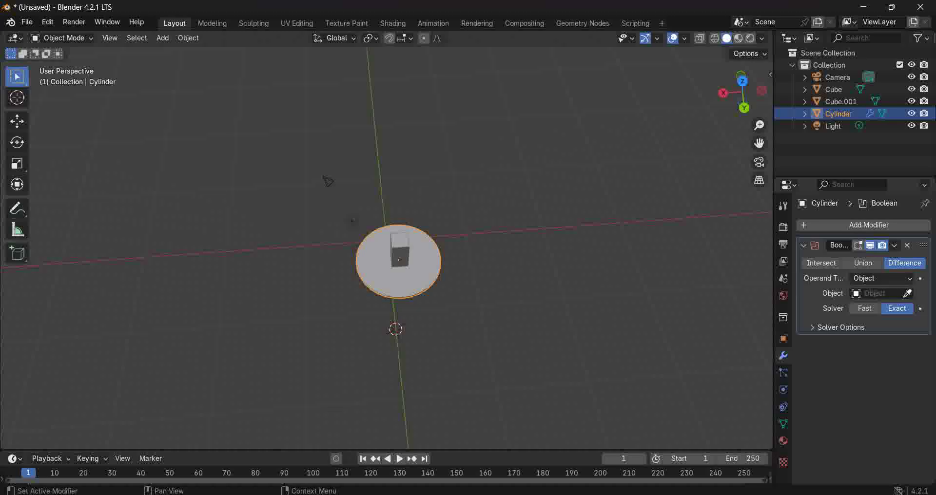
# - Set the block Cube.001 as the disc's Boolean Difference object and apply the modifier
pyautogui.press('e')
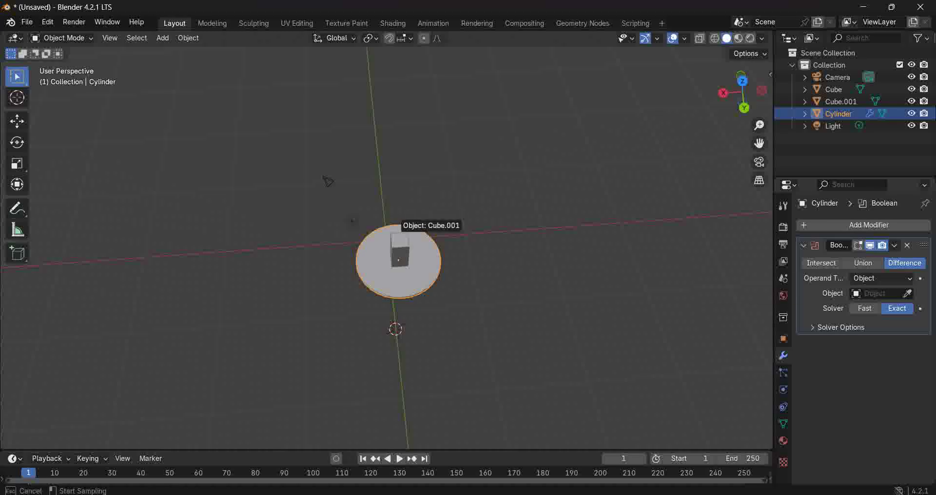
pyautogui.click(403, 238)
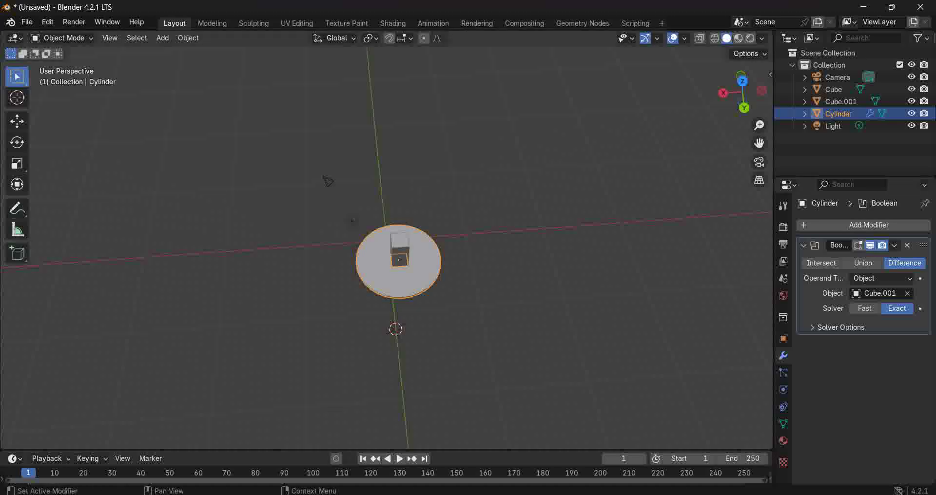
pyautogui.click(894, 246)
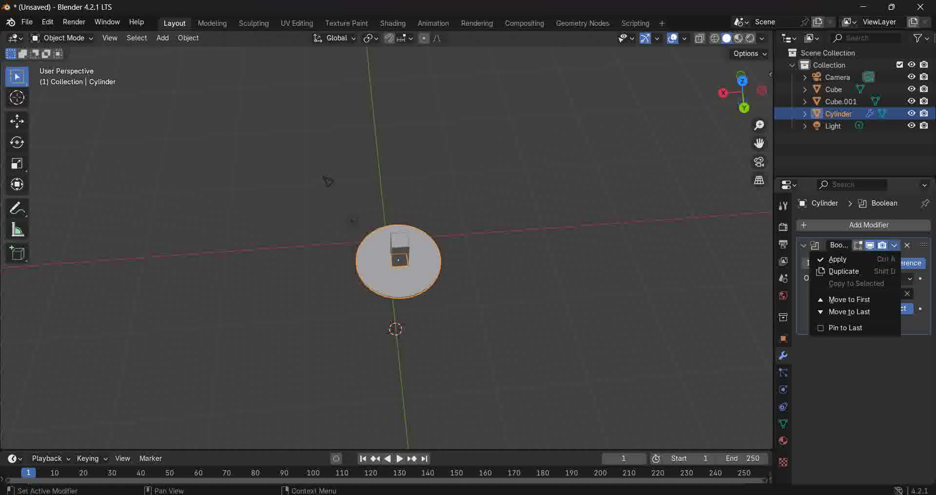
pyautogui.click(838, 260)
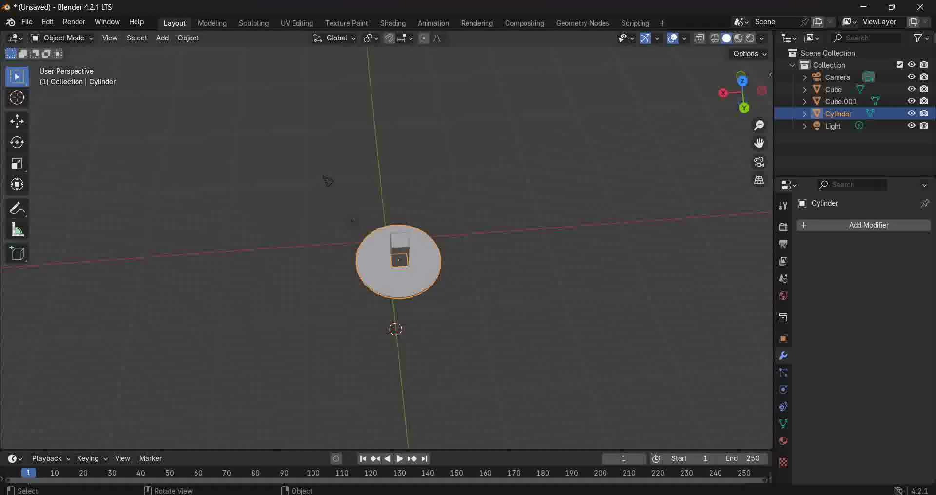
# - Move the disc along the X axis clear of the block to expose the square hole
pyautogui.press('g')
pyautogui.press('x')
pyautogui.click(327, 182)
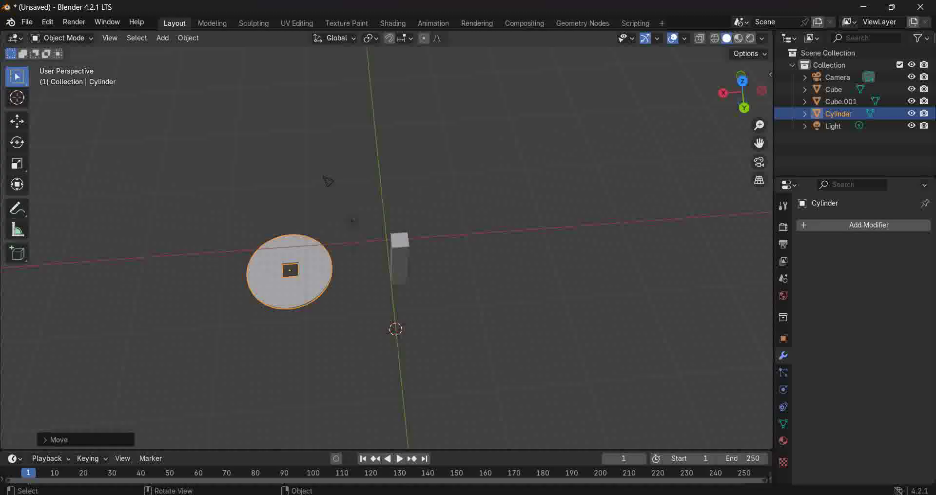
pyautogui.scroll(5, 310, 161)
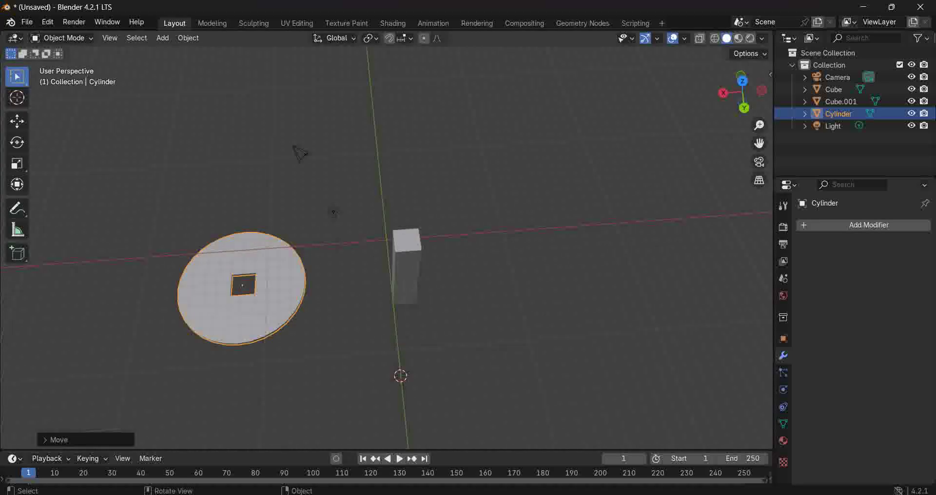